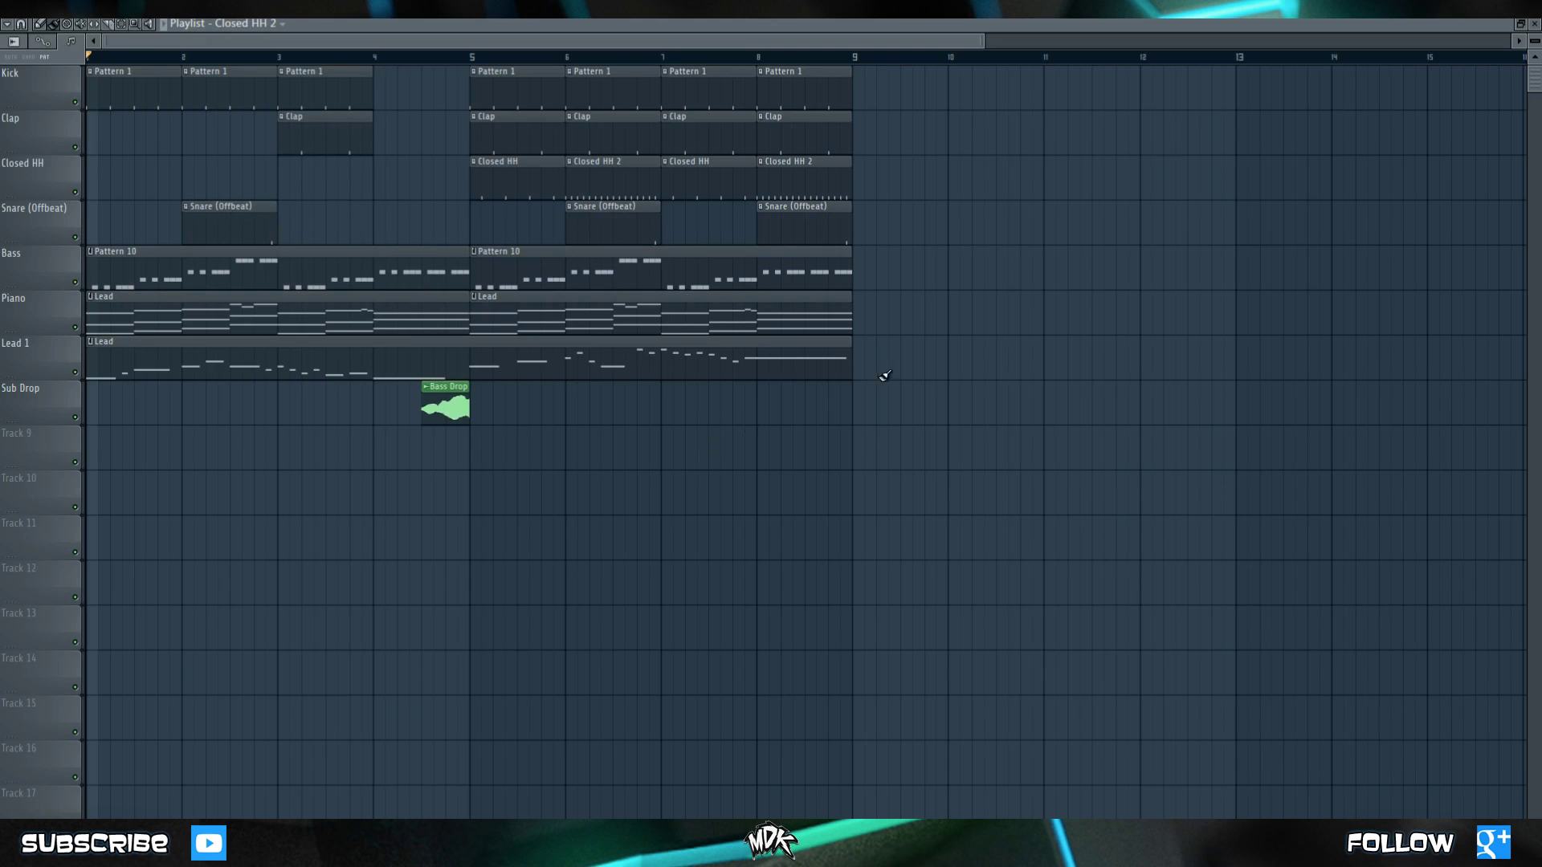
- Return to the top tracks and open, then dismiss, the Kick track's options
drag(1526, 100, 1466, 610)
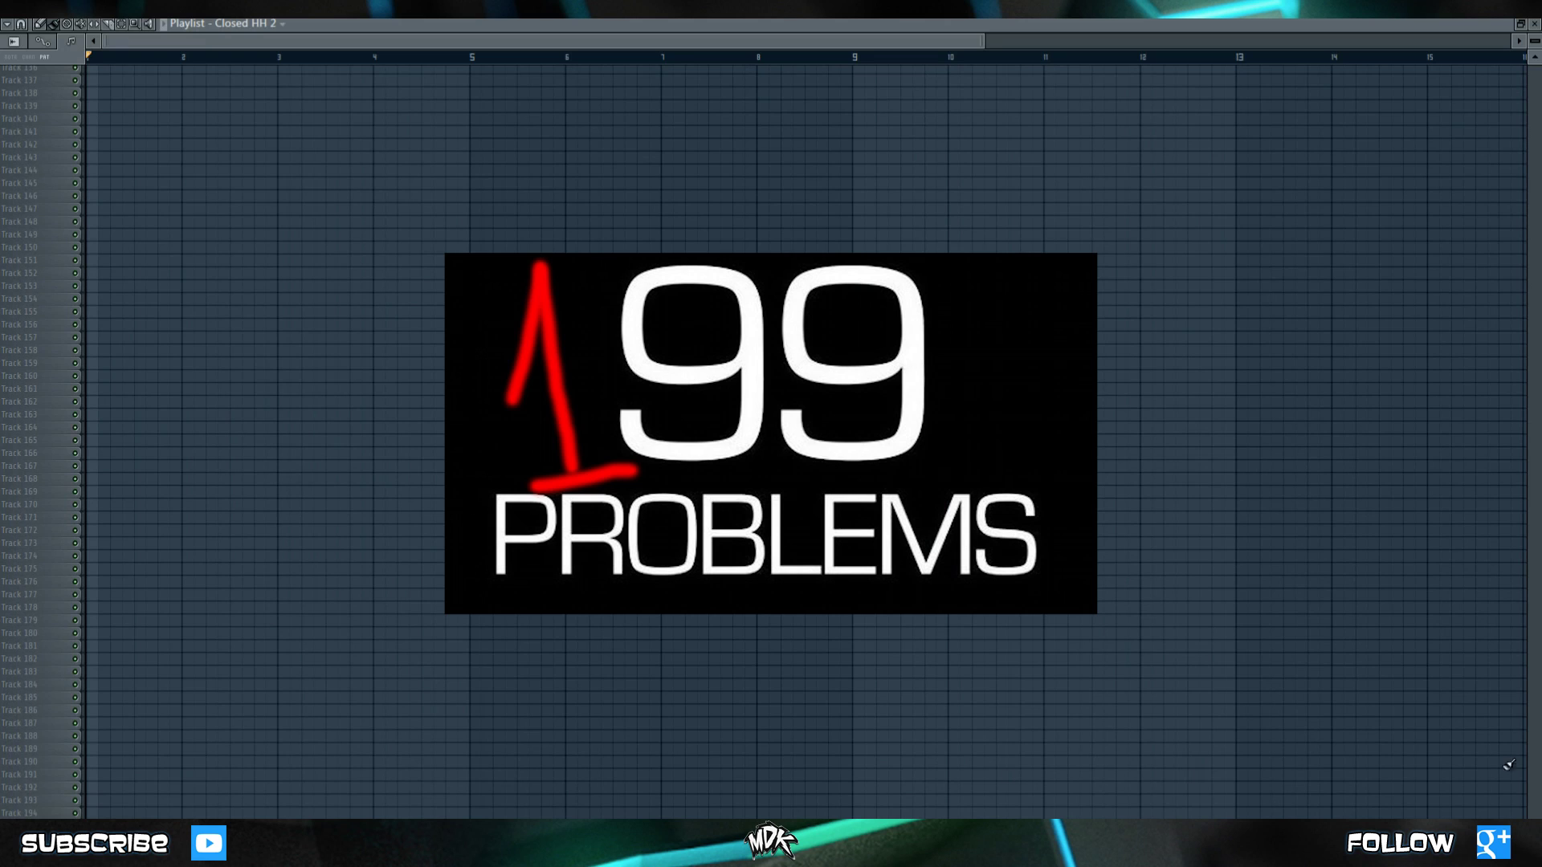
drag(1496, 535, 1482, 50)
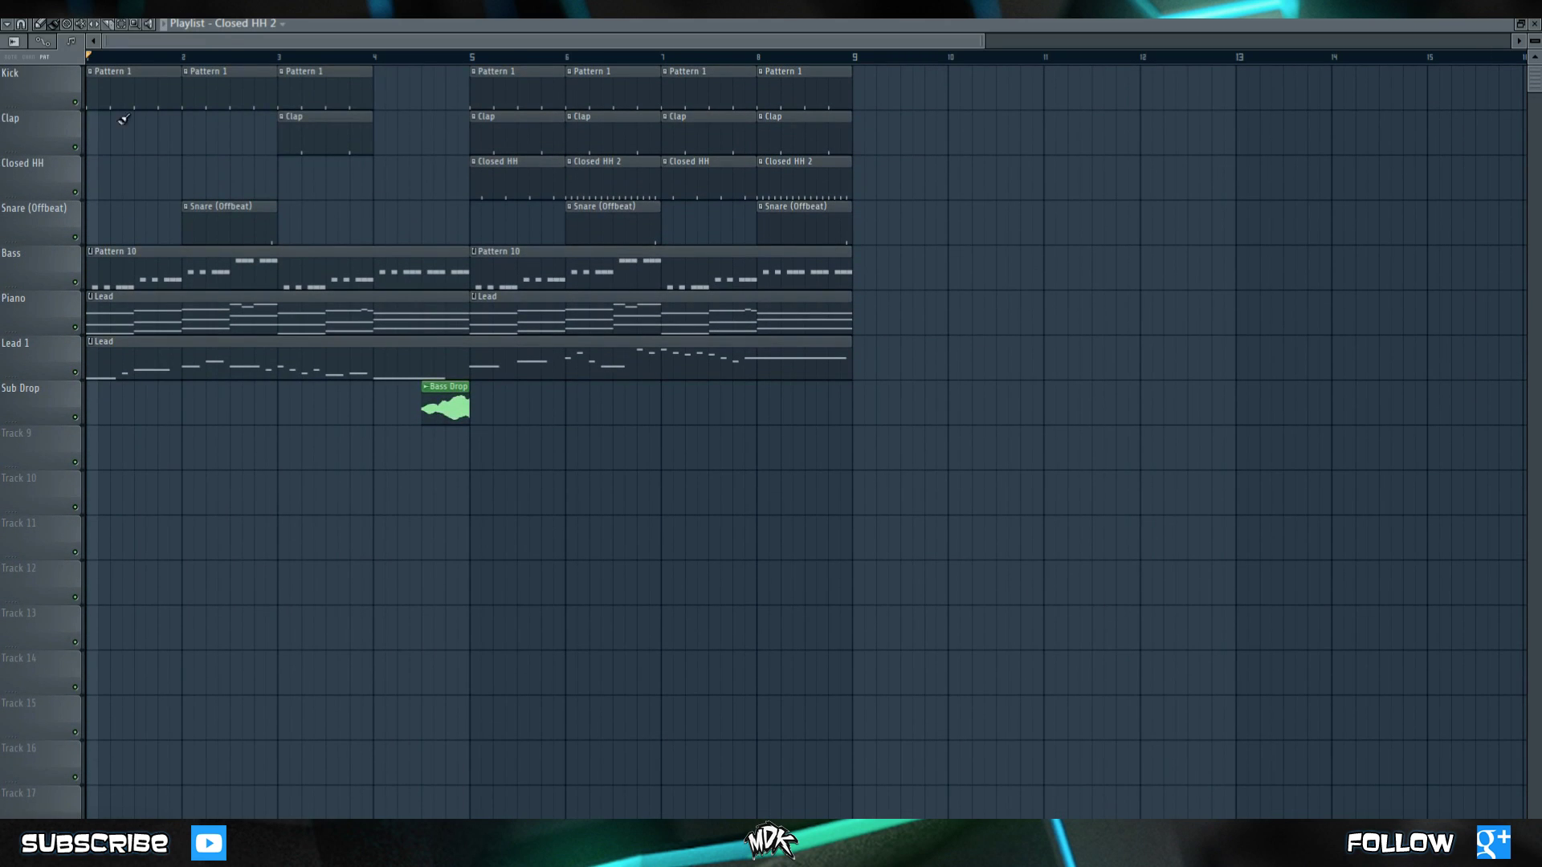
right_click(36, 88)
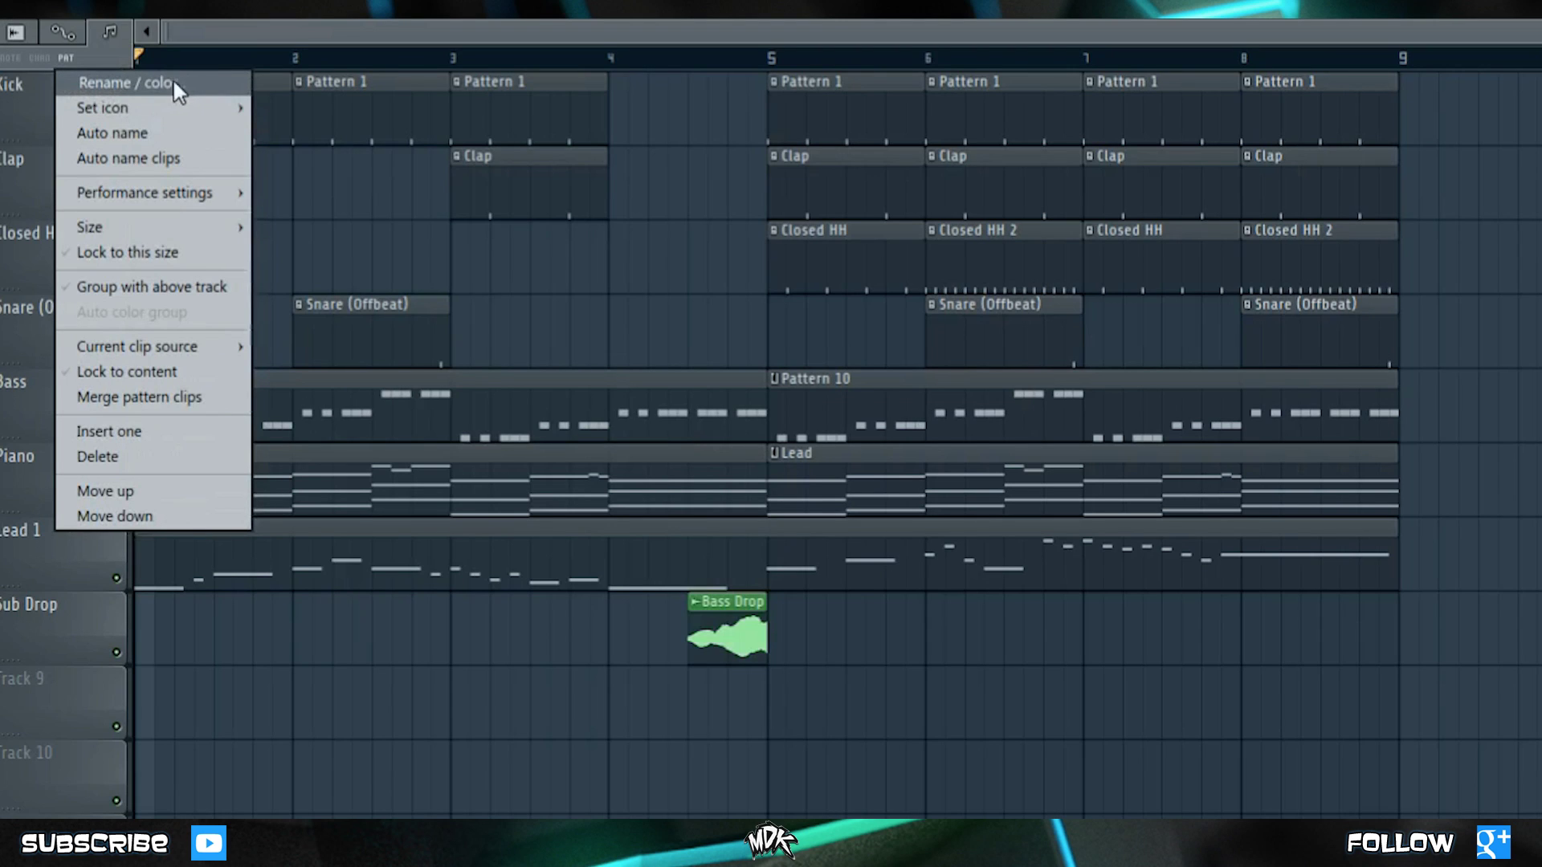
mouse_move(142, 108)
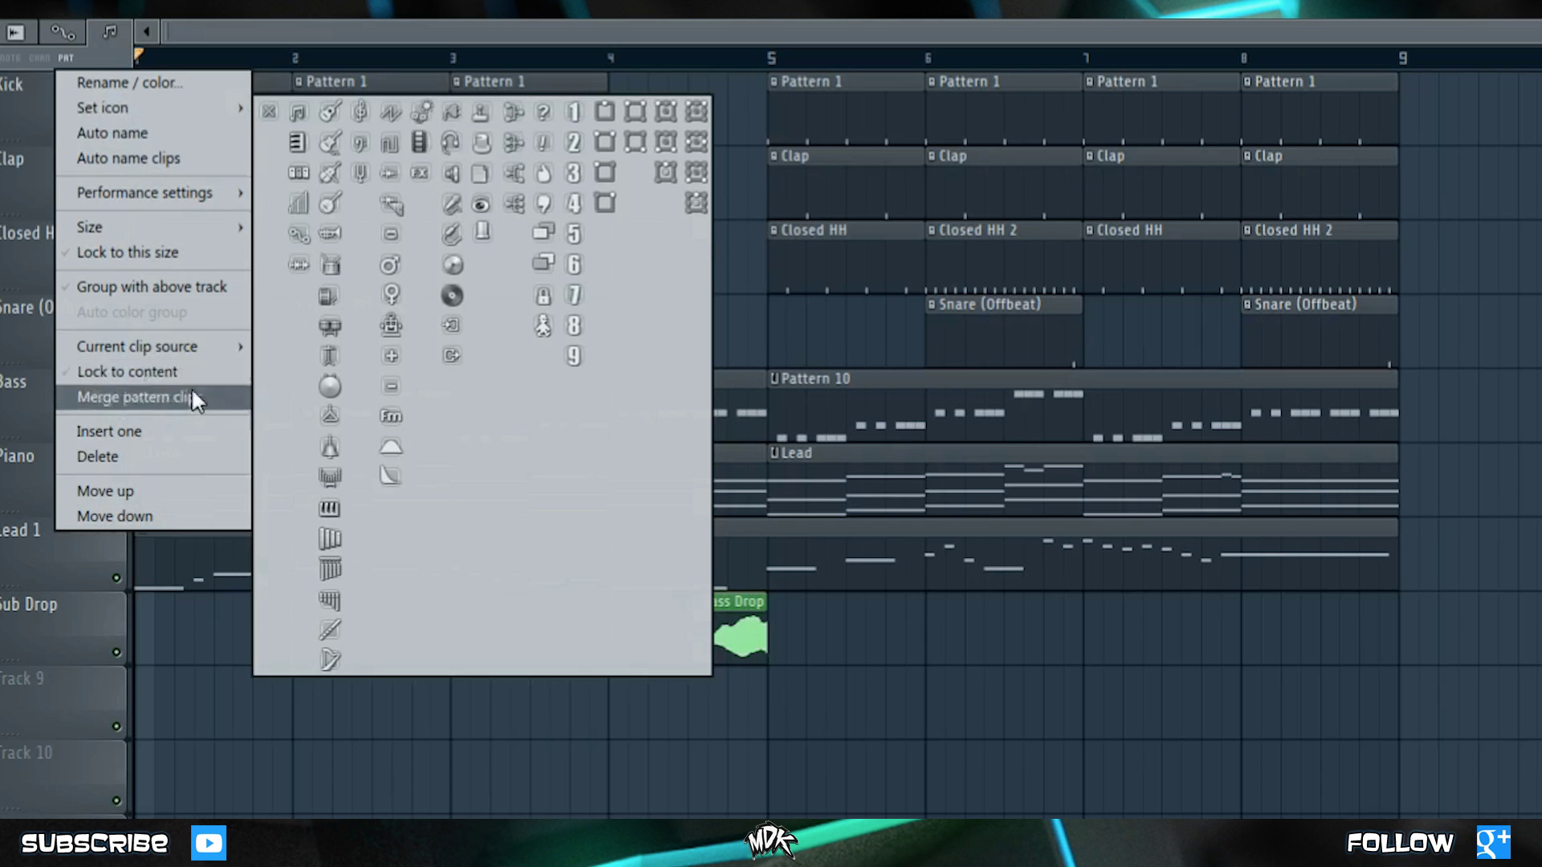
click(39, 107)
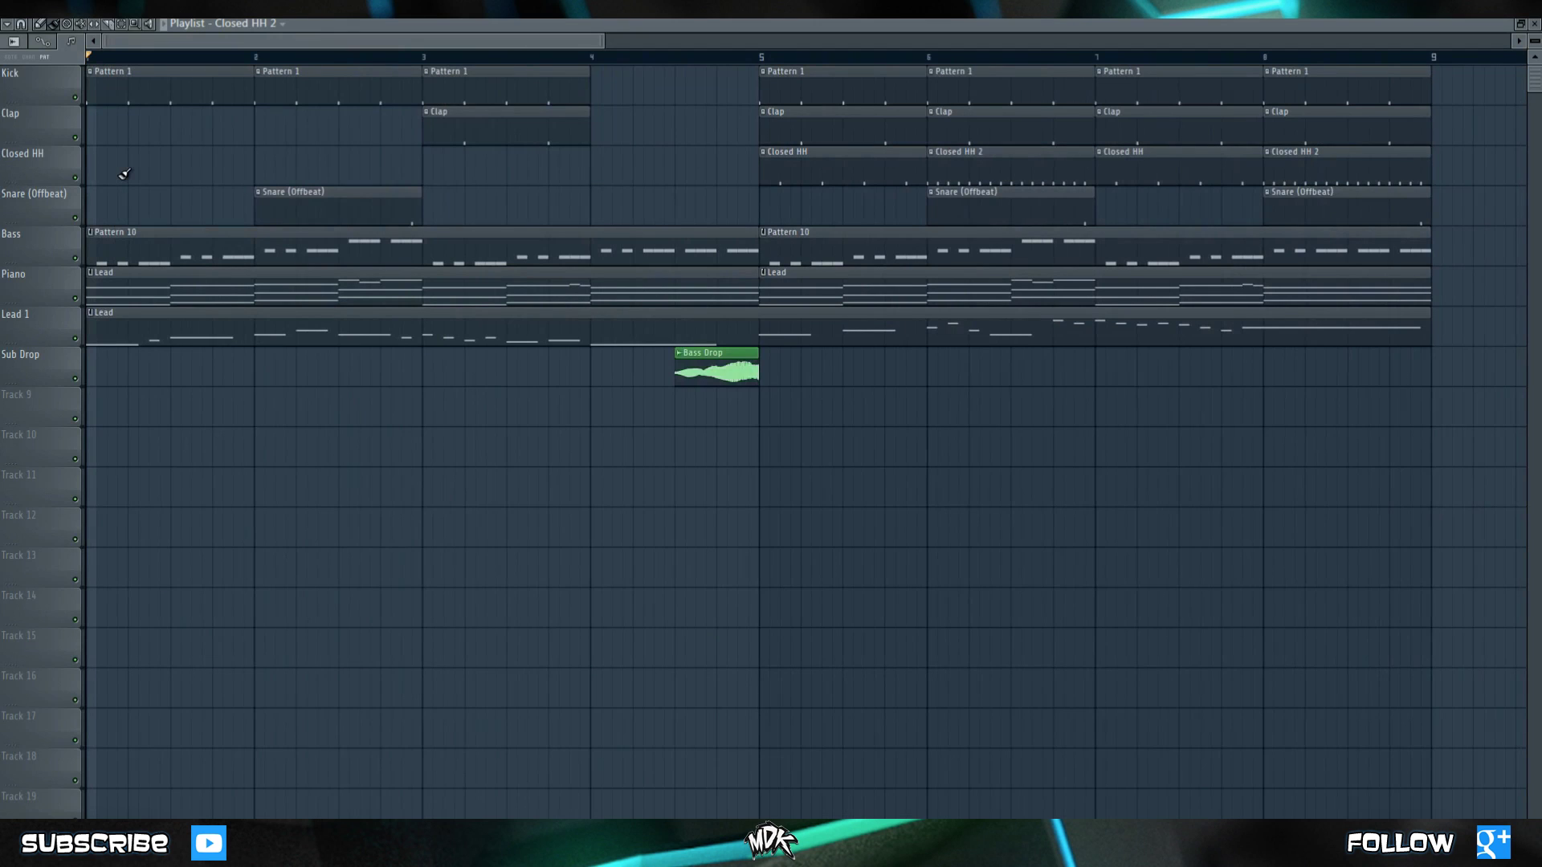
- Bring the Kick row into view and briefly check the playlist options
scroll(122, 173, up, 3)
scroll(122, 173, down, 6)
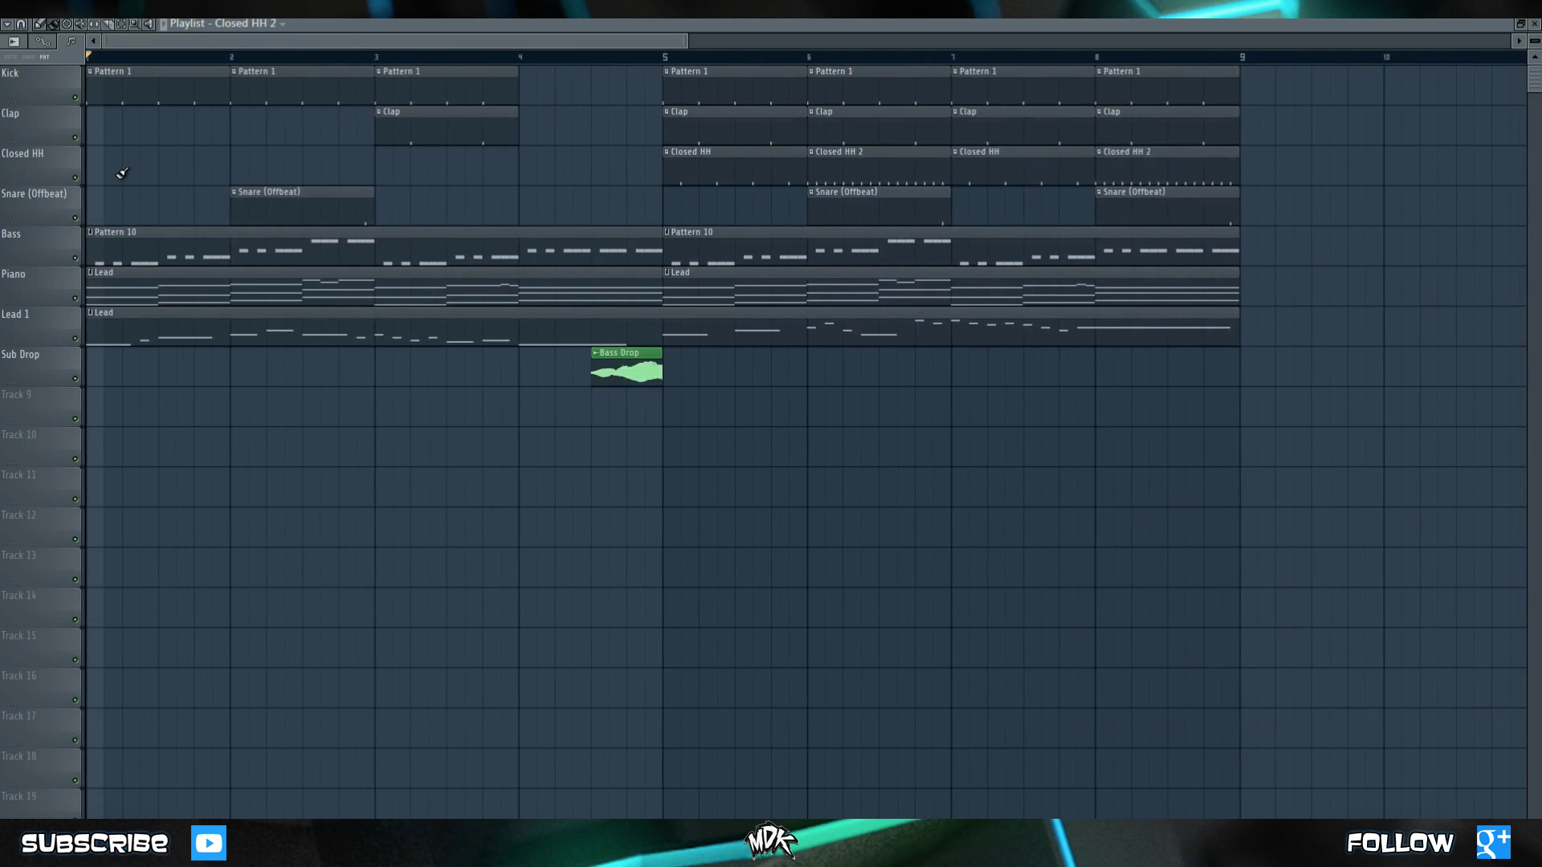
scroll(122, 172, up, 5)
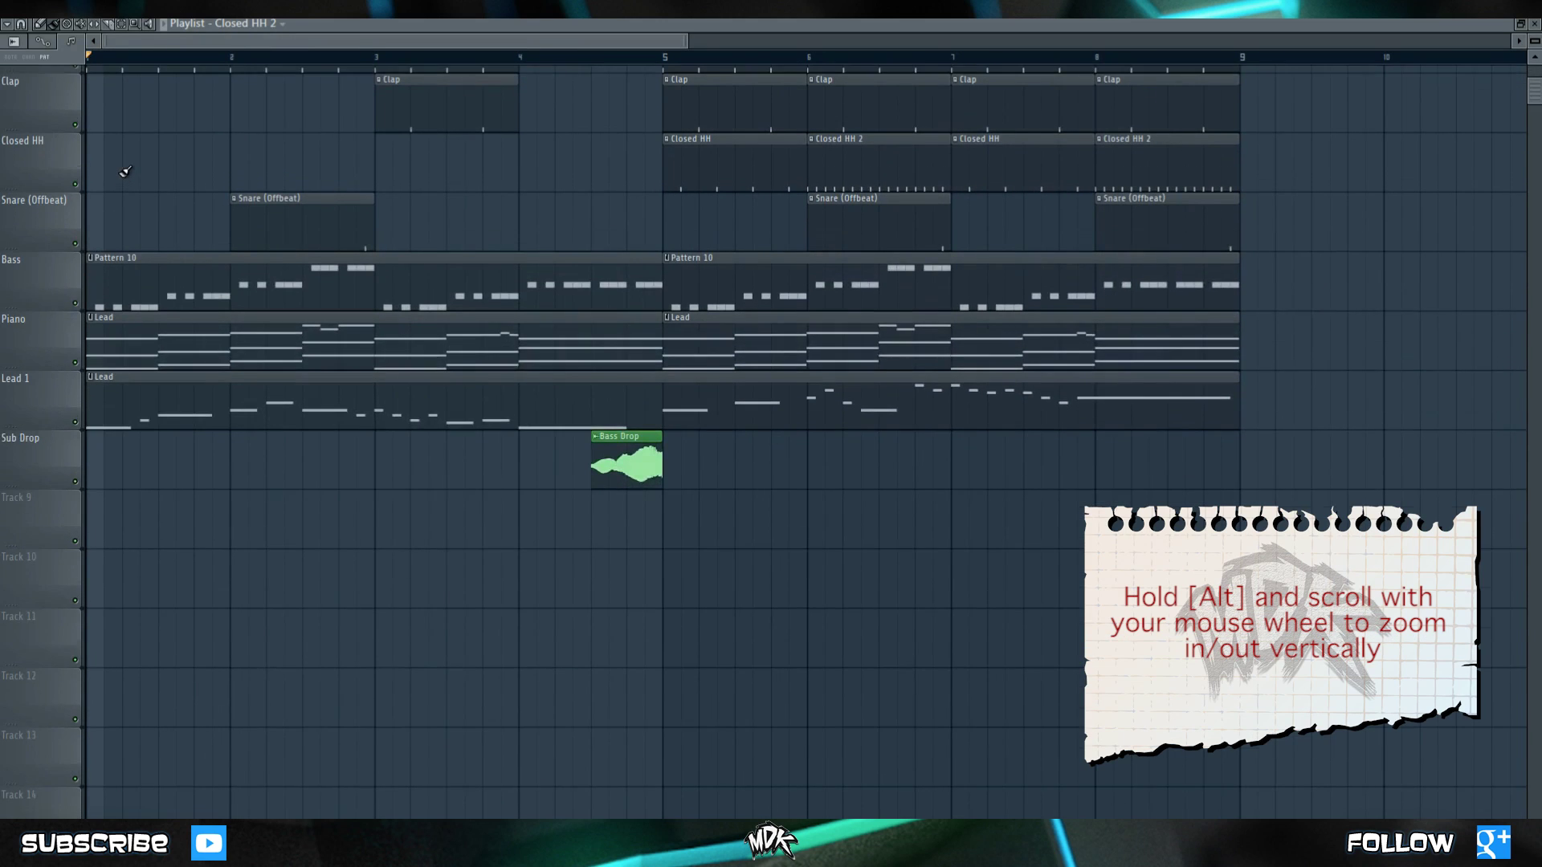
scroll(126, 171, down, 4)
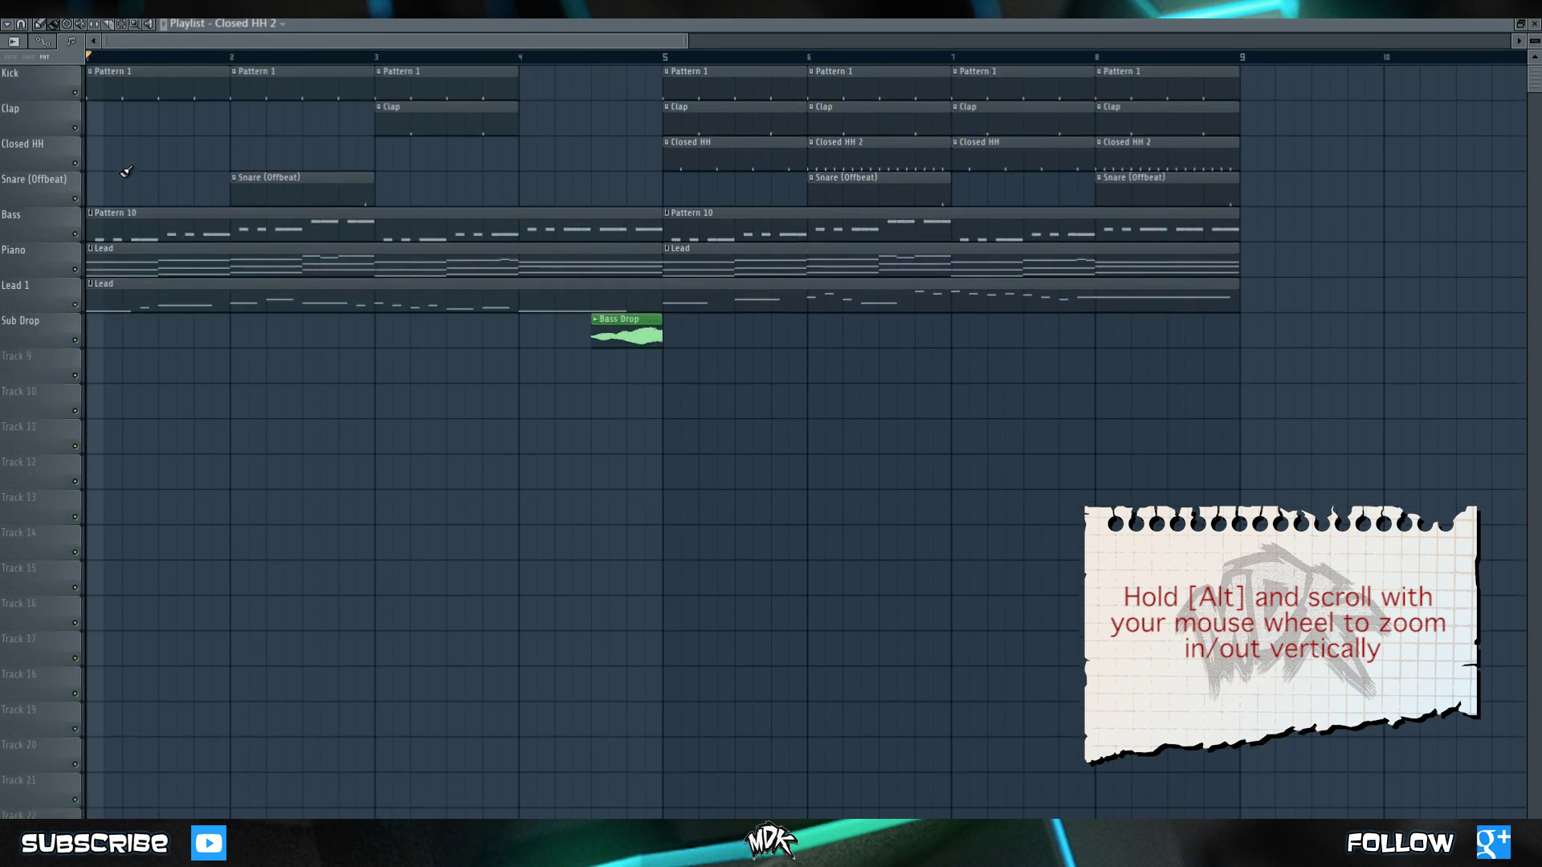
scroll(125, 160, up, 3)
scroll(125, 161, up, 4)
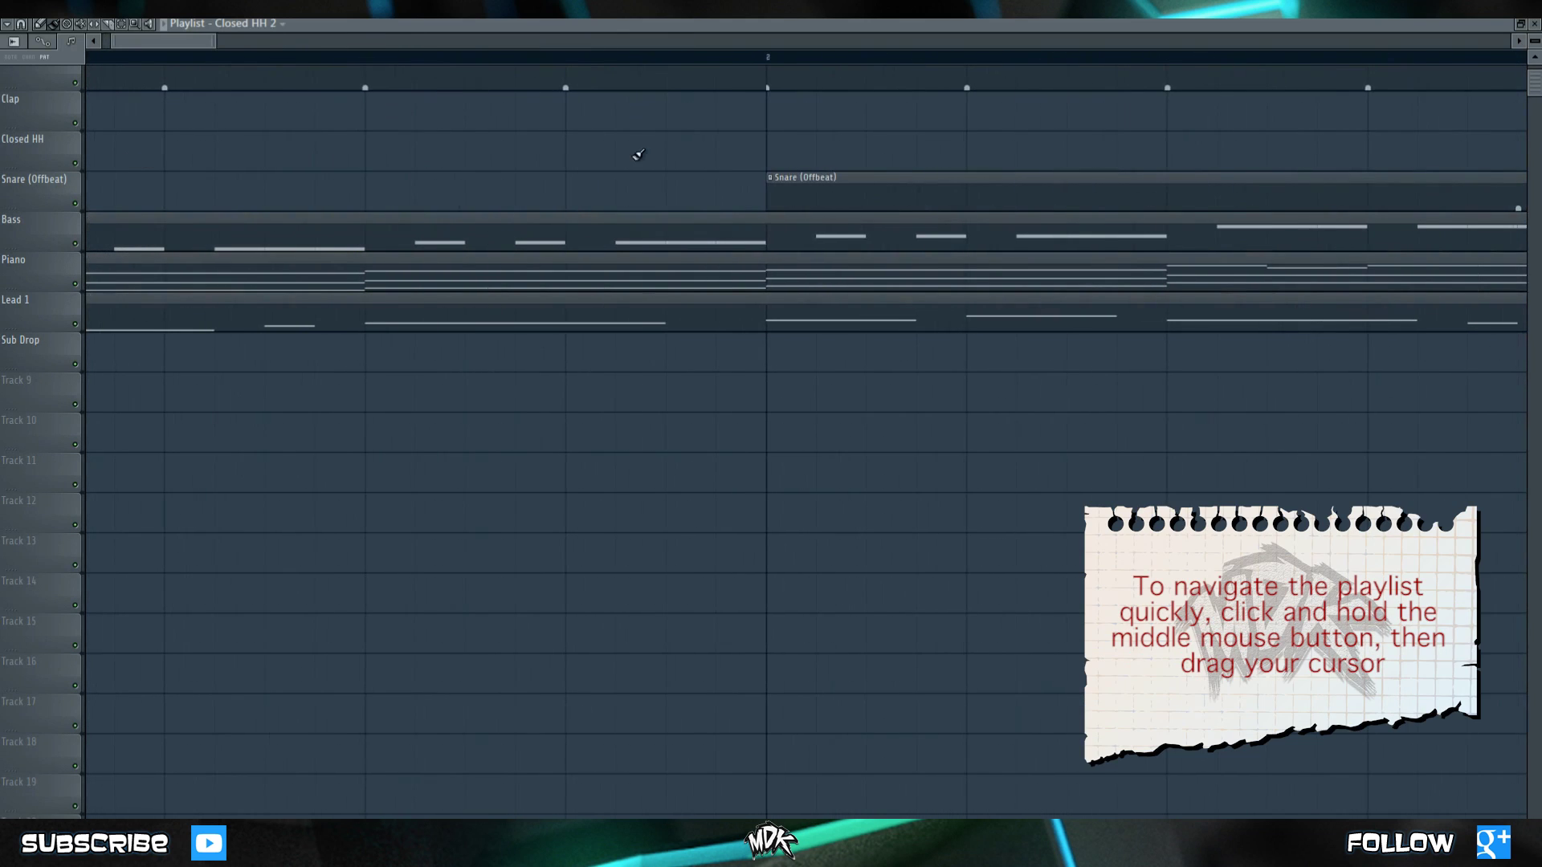
drag(467, 133, 420, 183)
scroll(187, 131, down, 5)
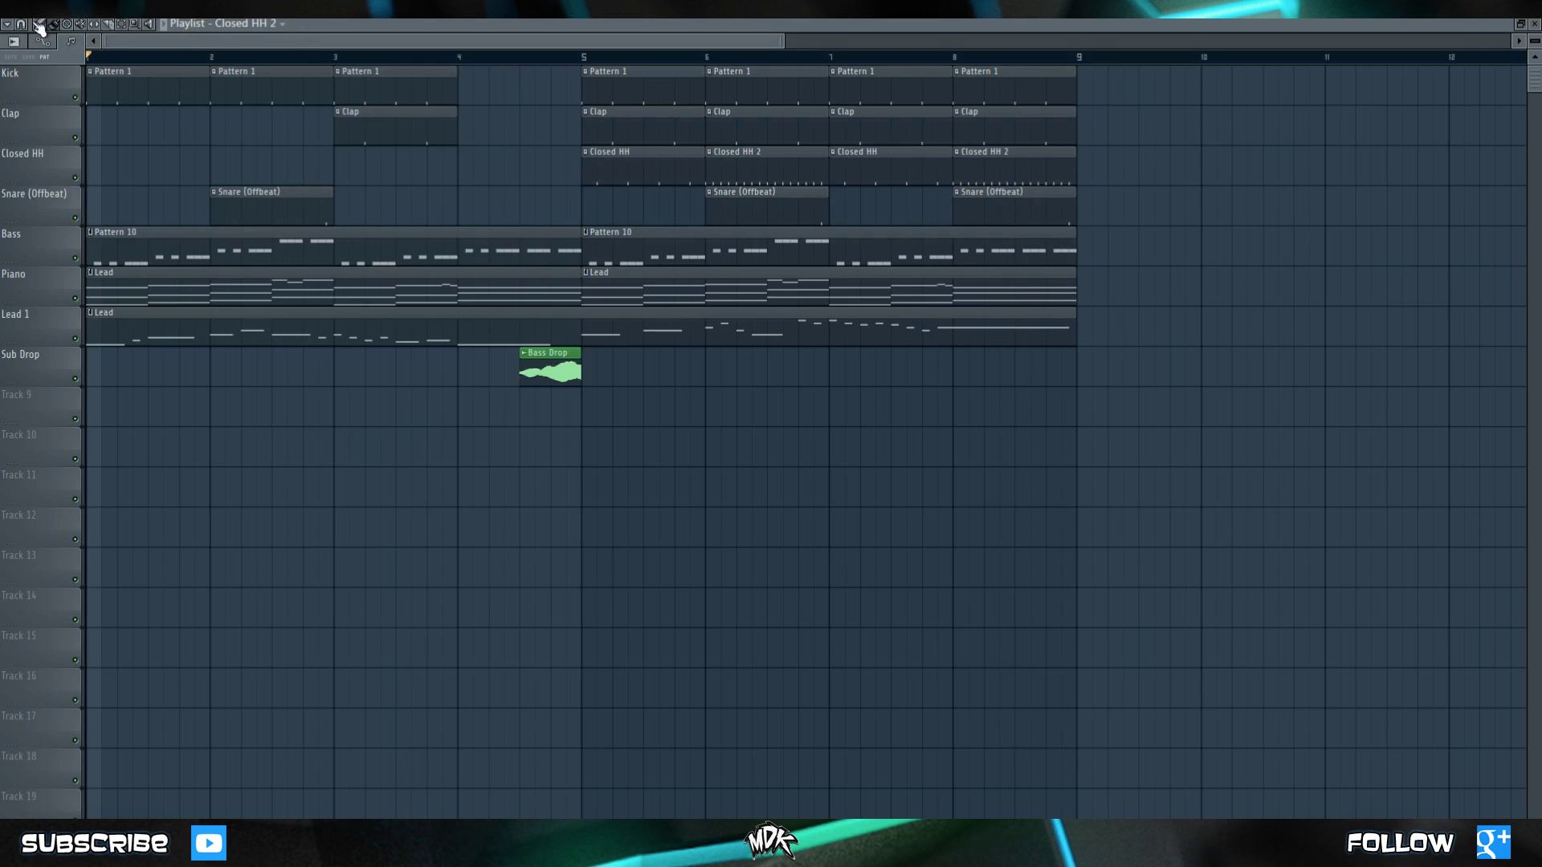
click(7, 24)
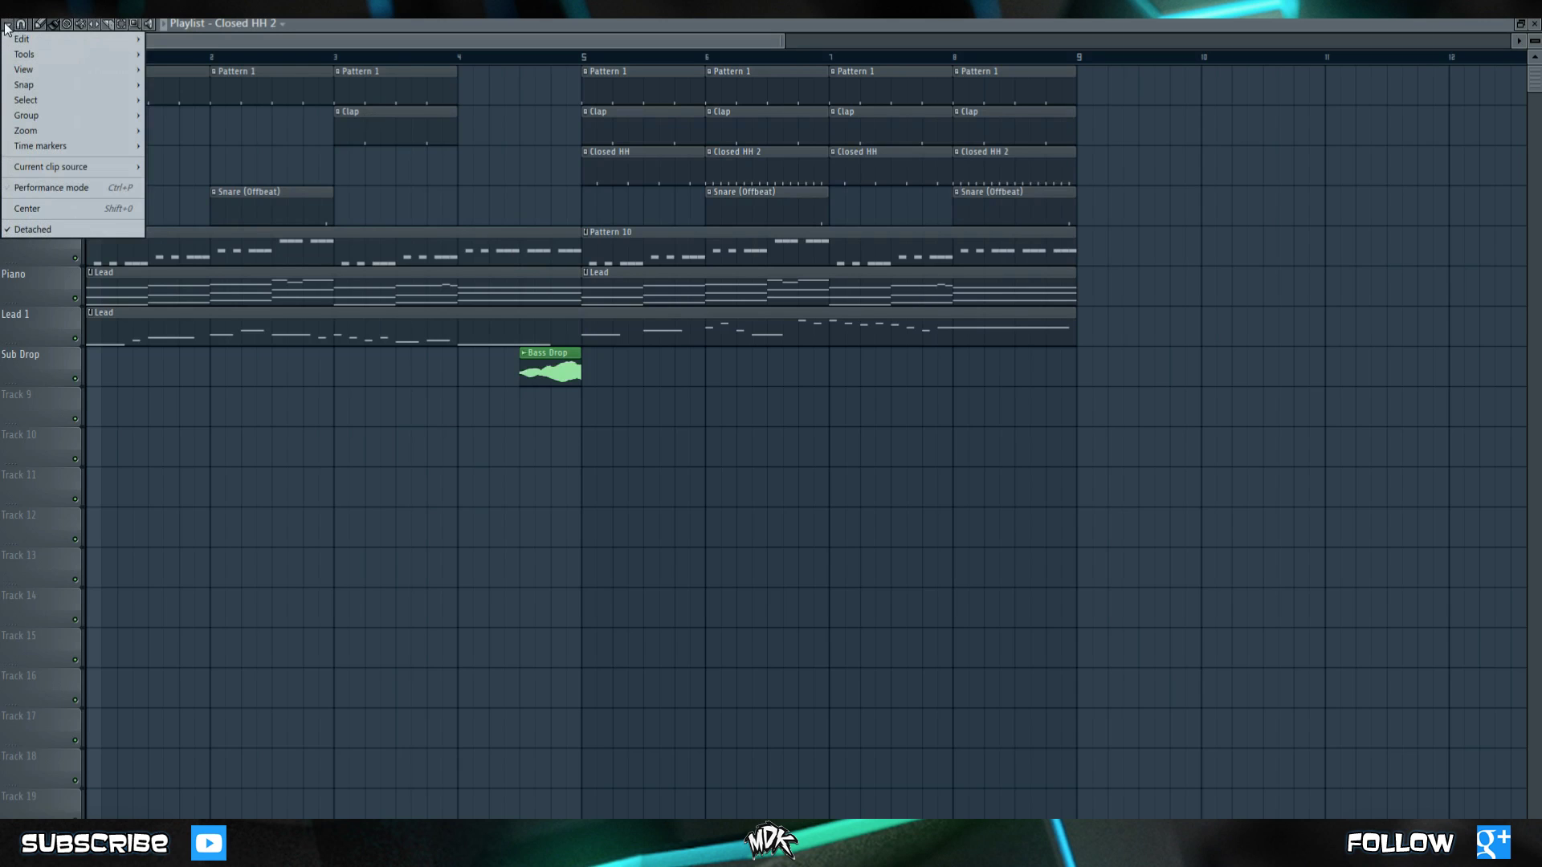
click(7, 24)
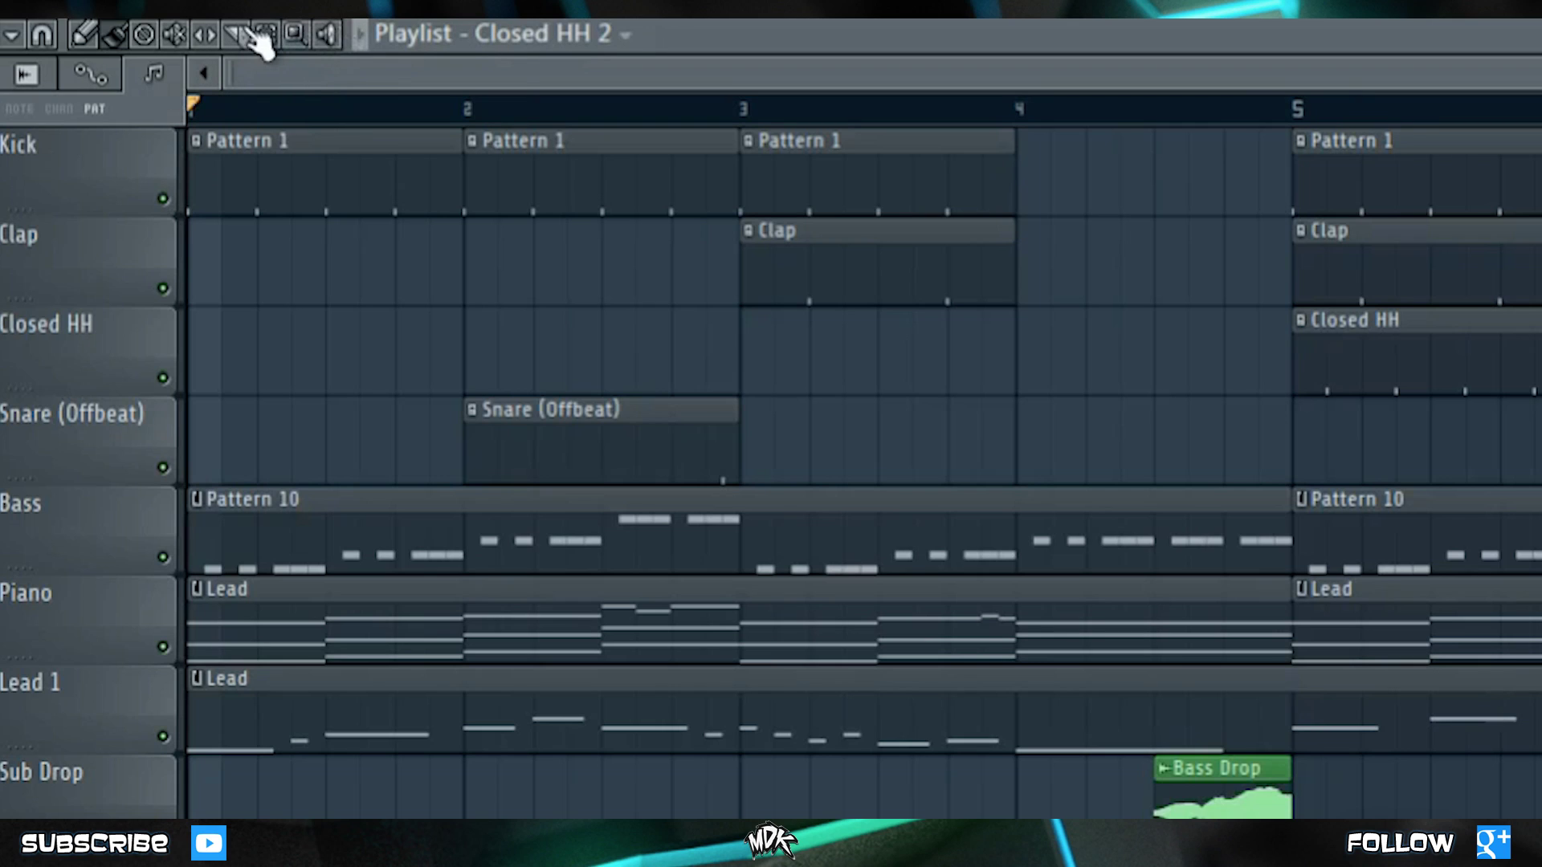
- With the Slip tool, slide the Kick clip's content and the Piano Lead notes sideways
click(209, 35)
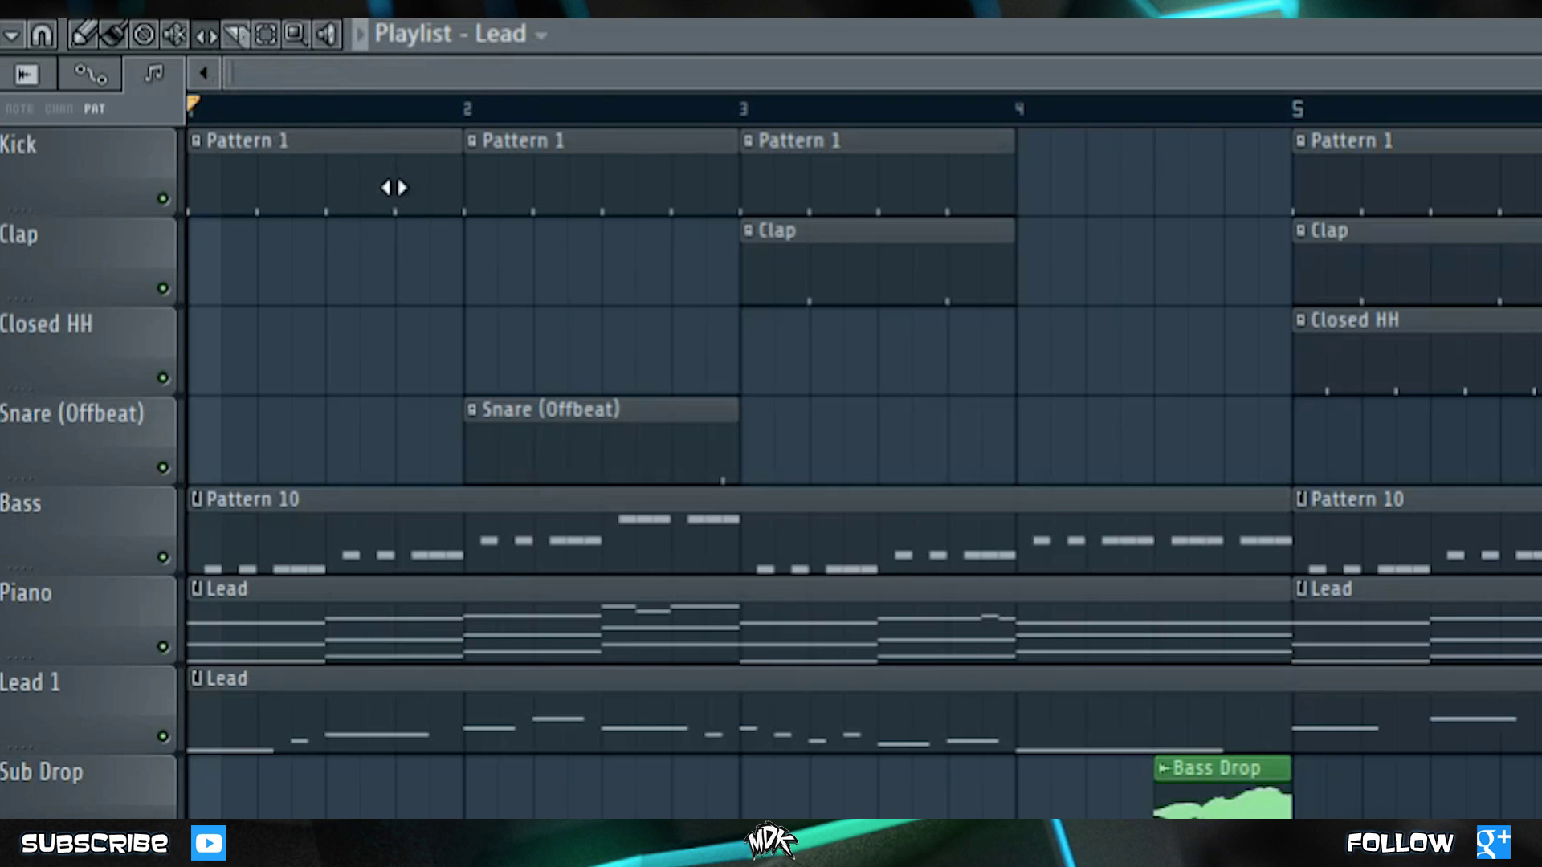
drag(392, 188, 292, 196)
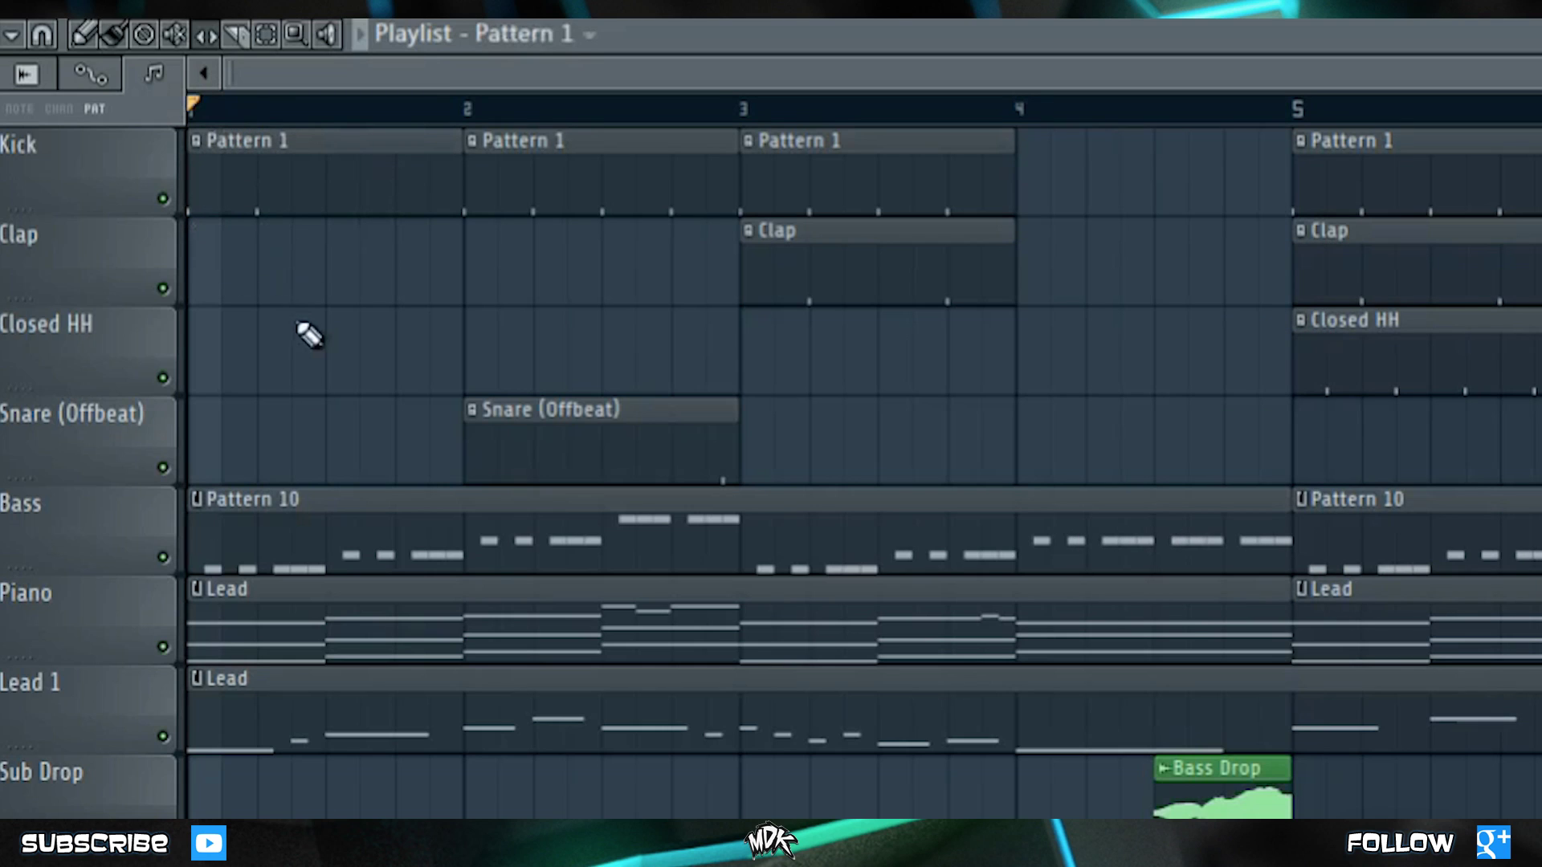
drag(369, 615, 275, 678)
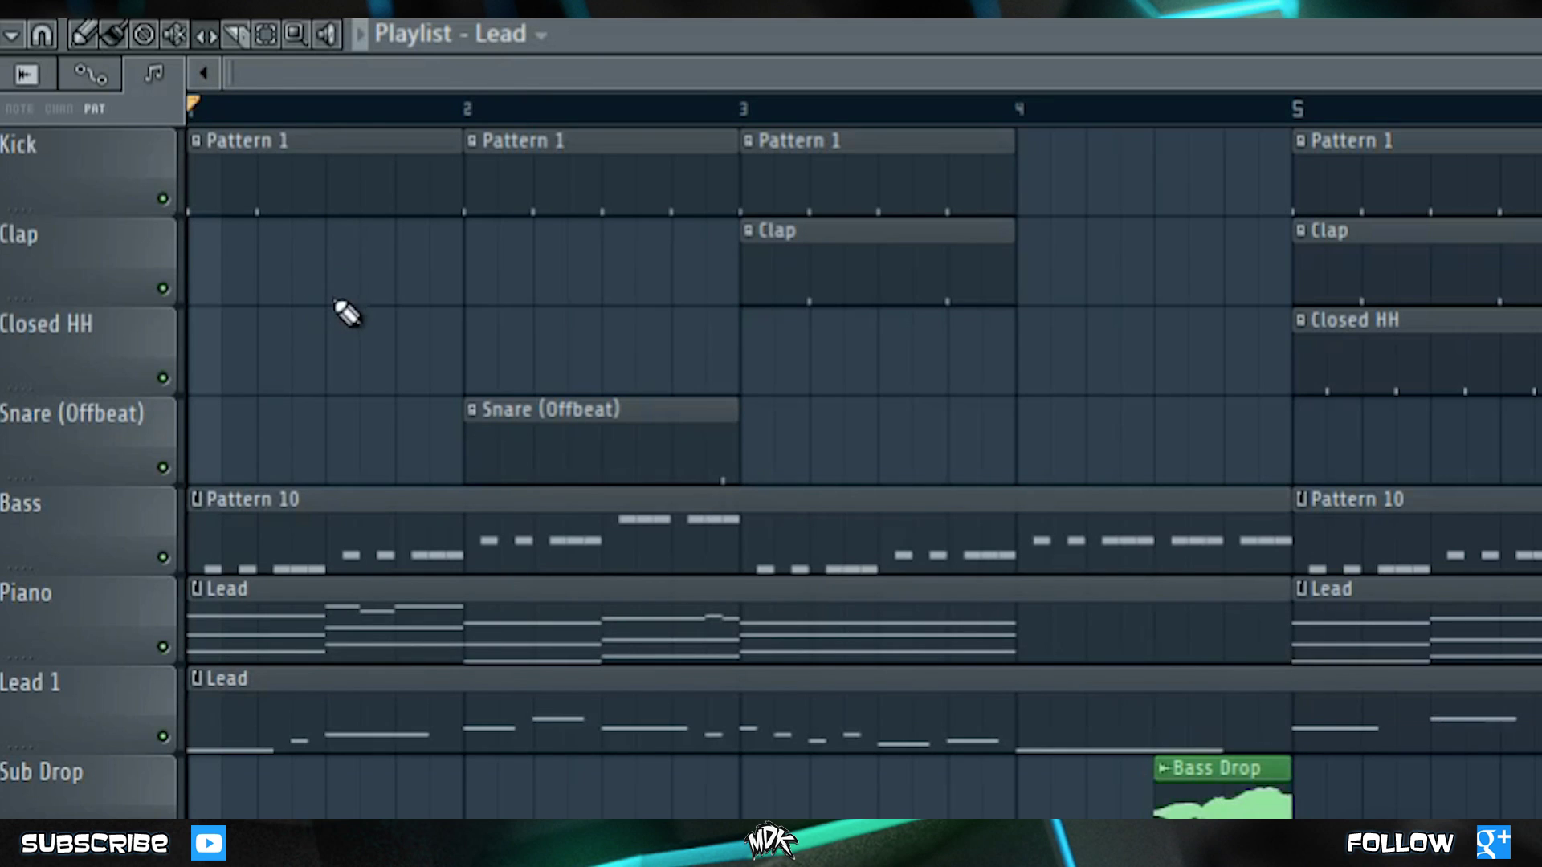
- Slice the second Kick clip in bar 2, delete a piece, and refill the gap with Pattern 1
key(c)
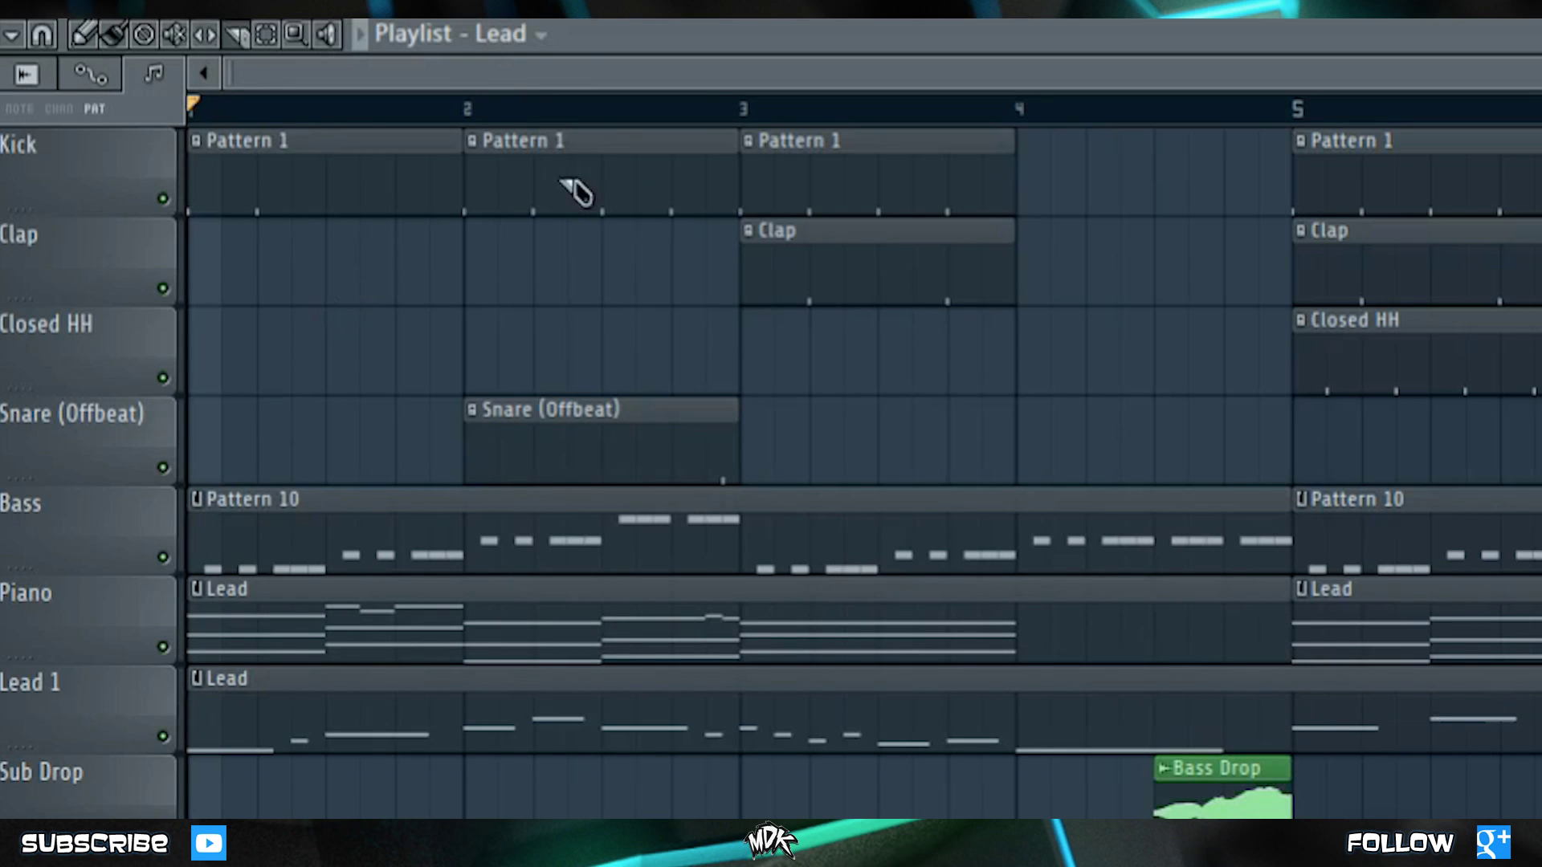
drag(619, 175, 615, 233)
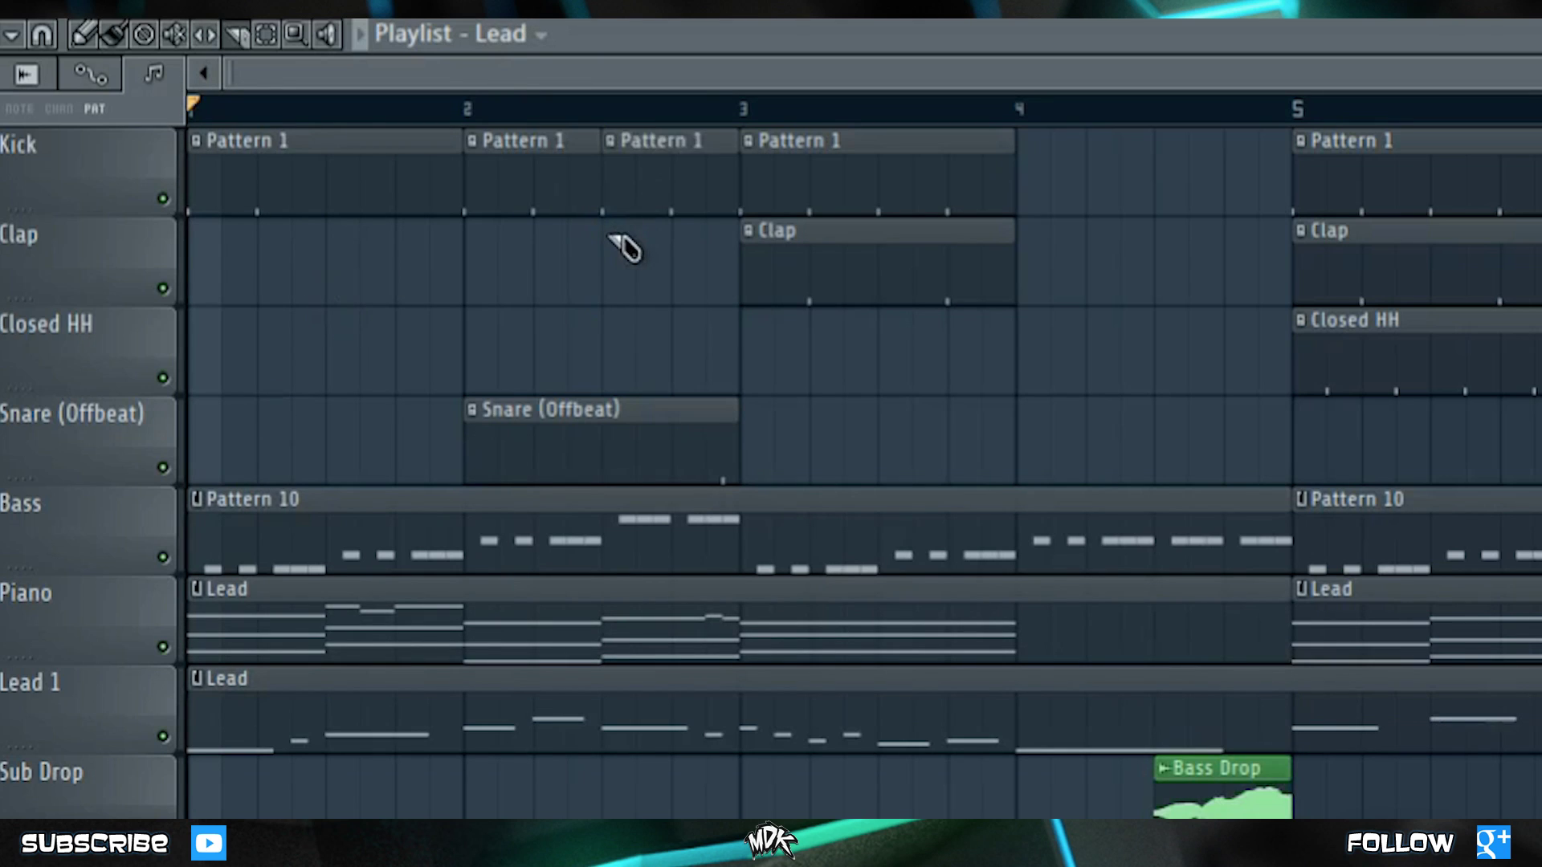
right_click(522, 177)
drag(658, 173, 527, 196)
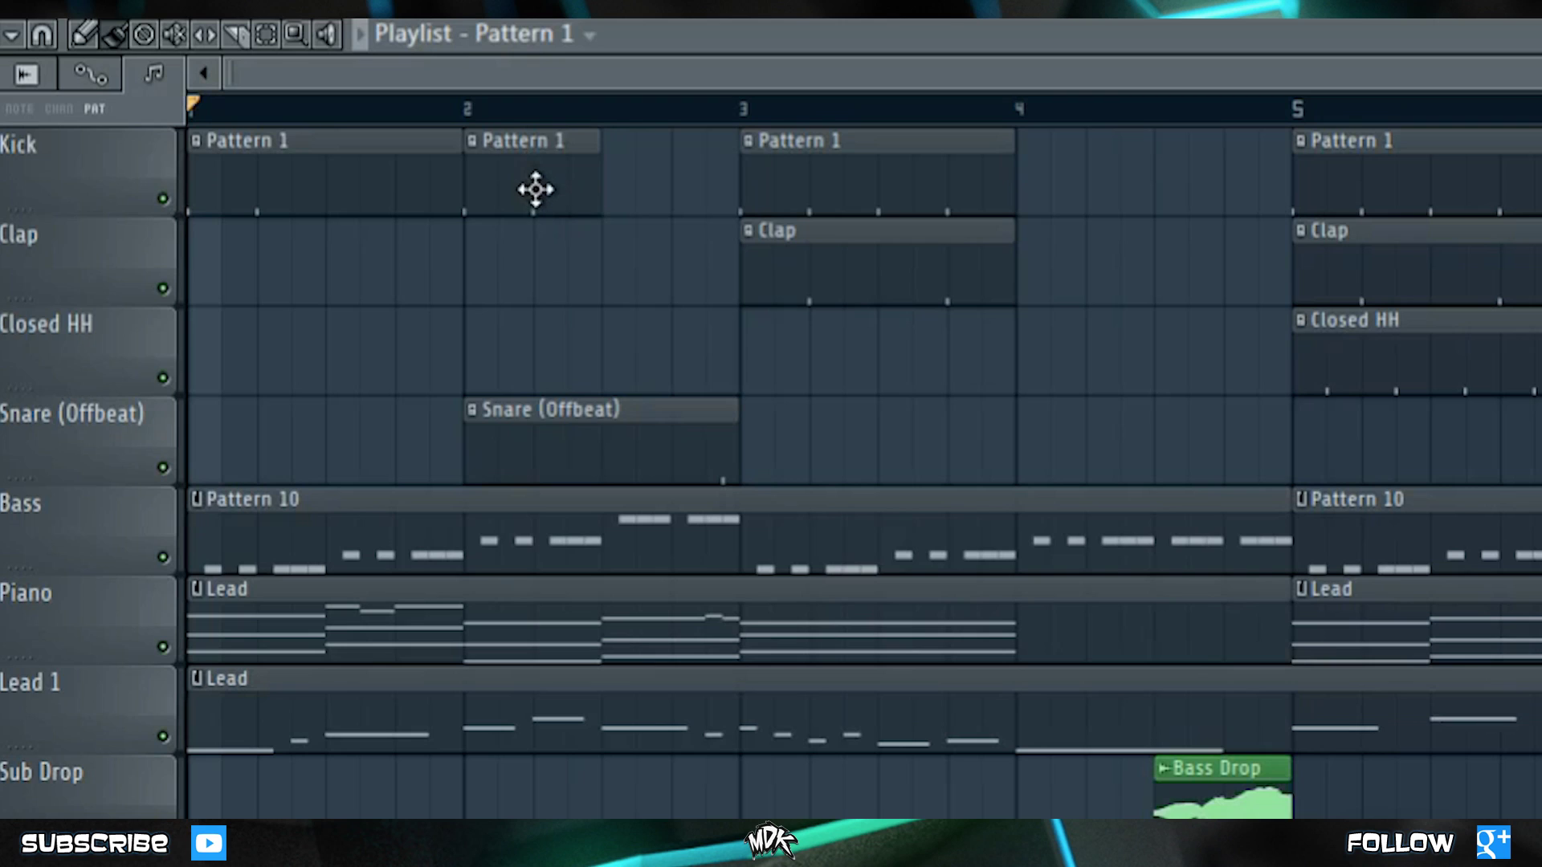
click(565, 219)
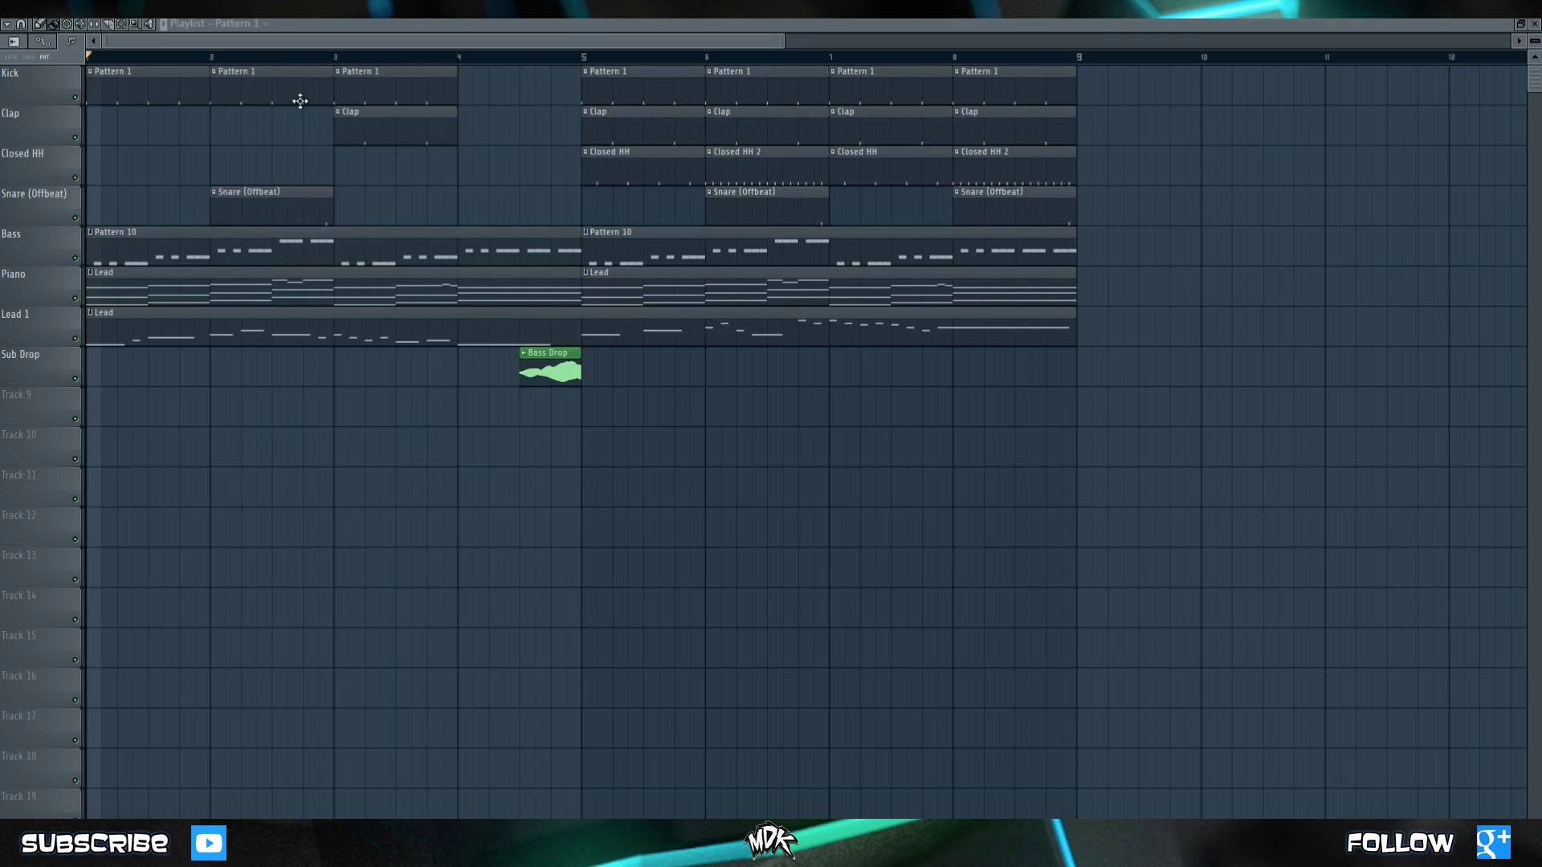
- Copy selected clips past bar 9 twice and delete the copies each time
drag(1160, 462, 29, 37)
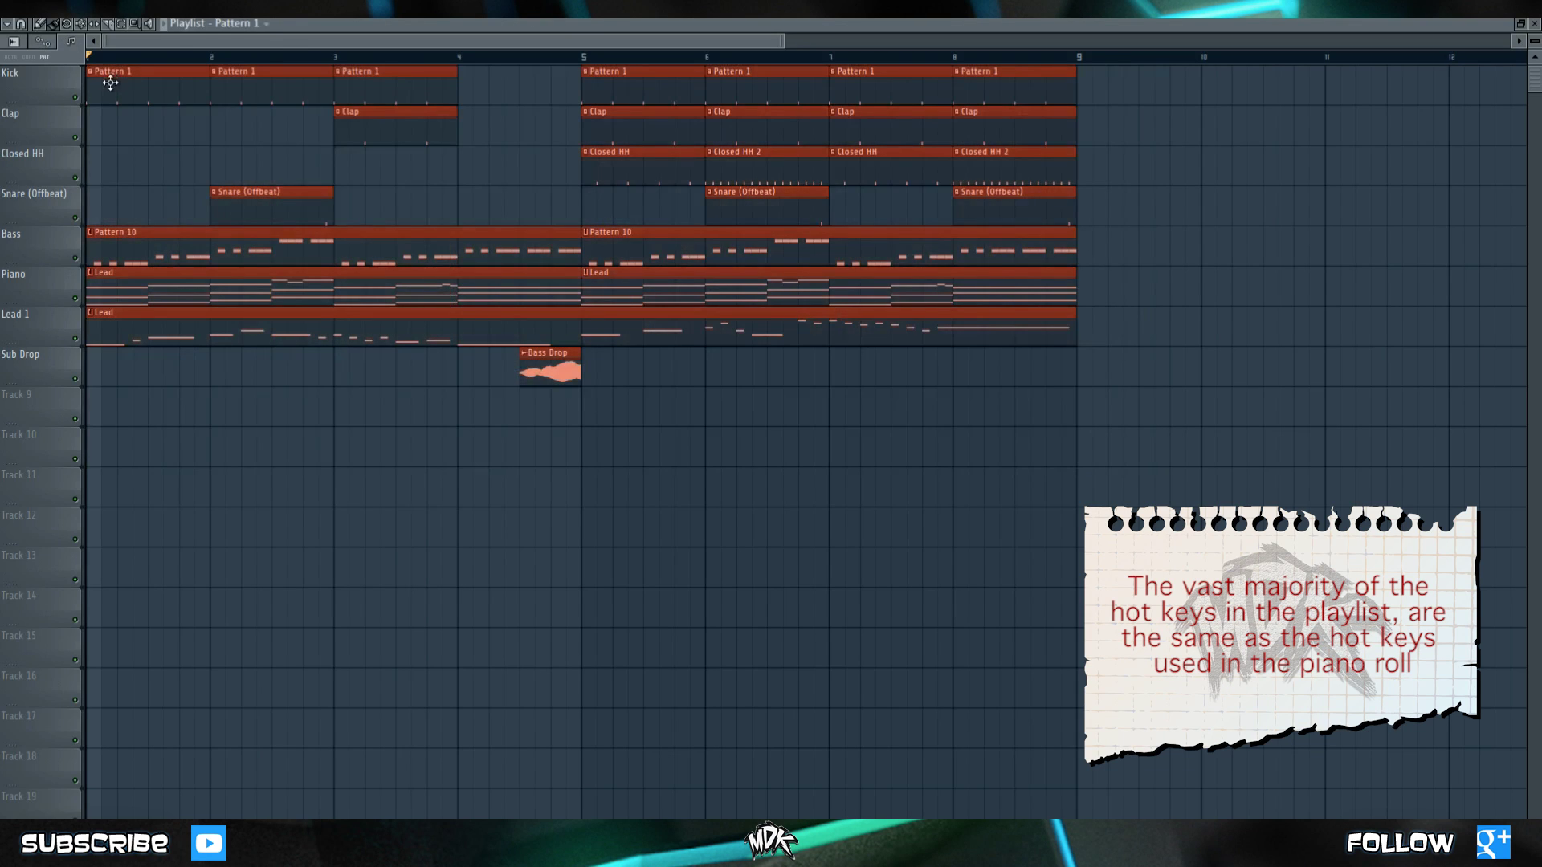
drag(104, 84, 1095, 86)
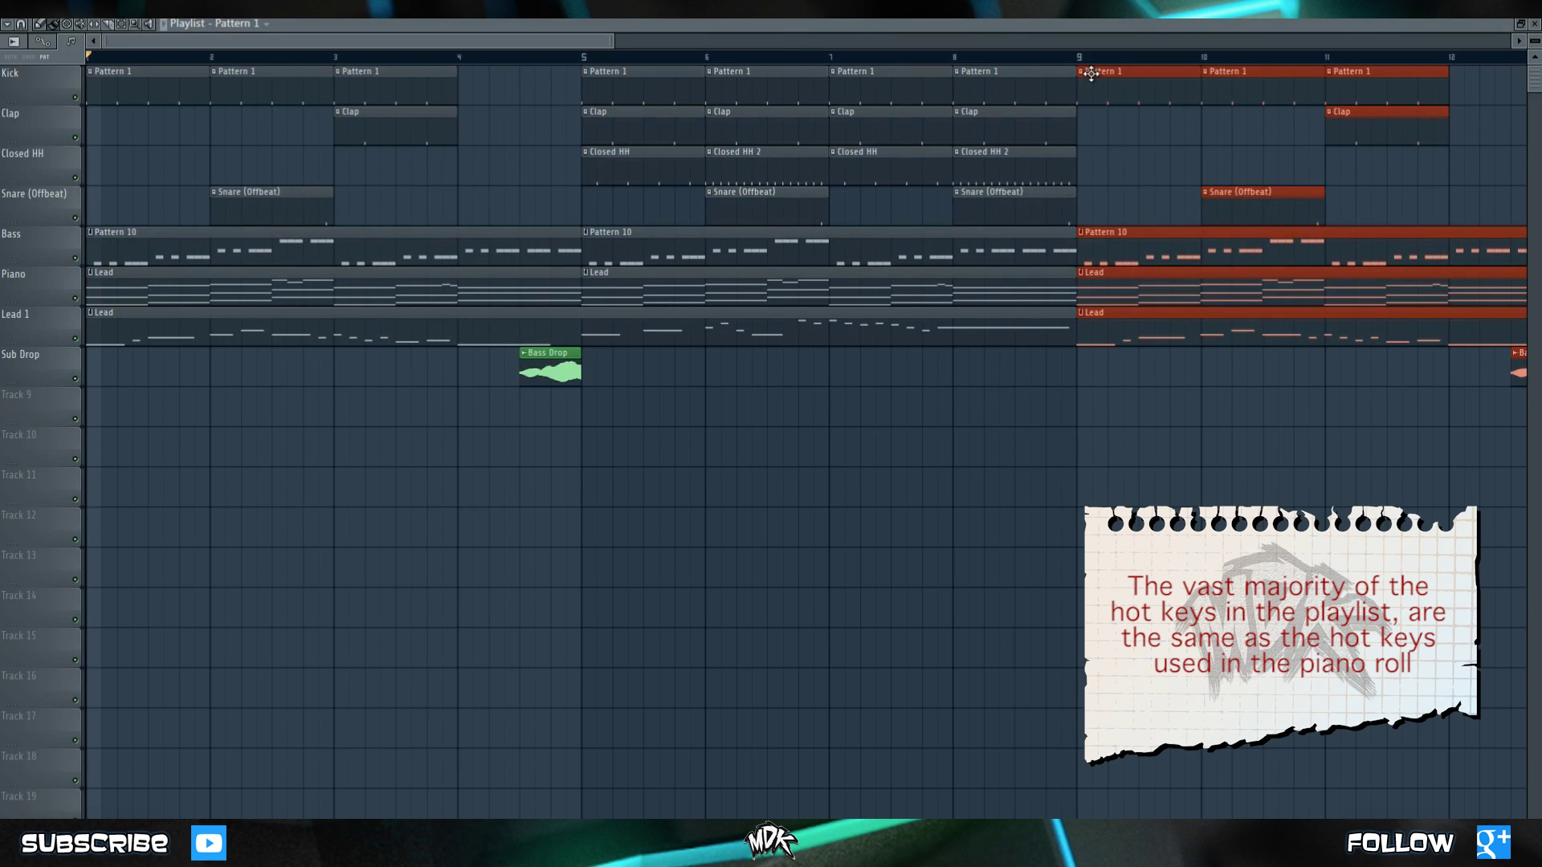
key(Delete)
drag(1219, 67, 1024, 358)
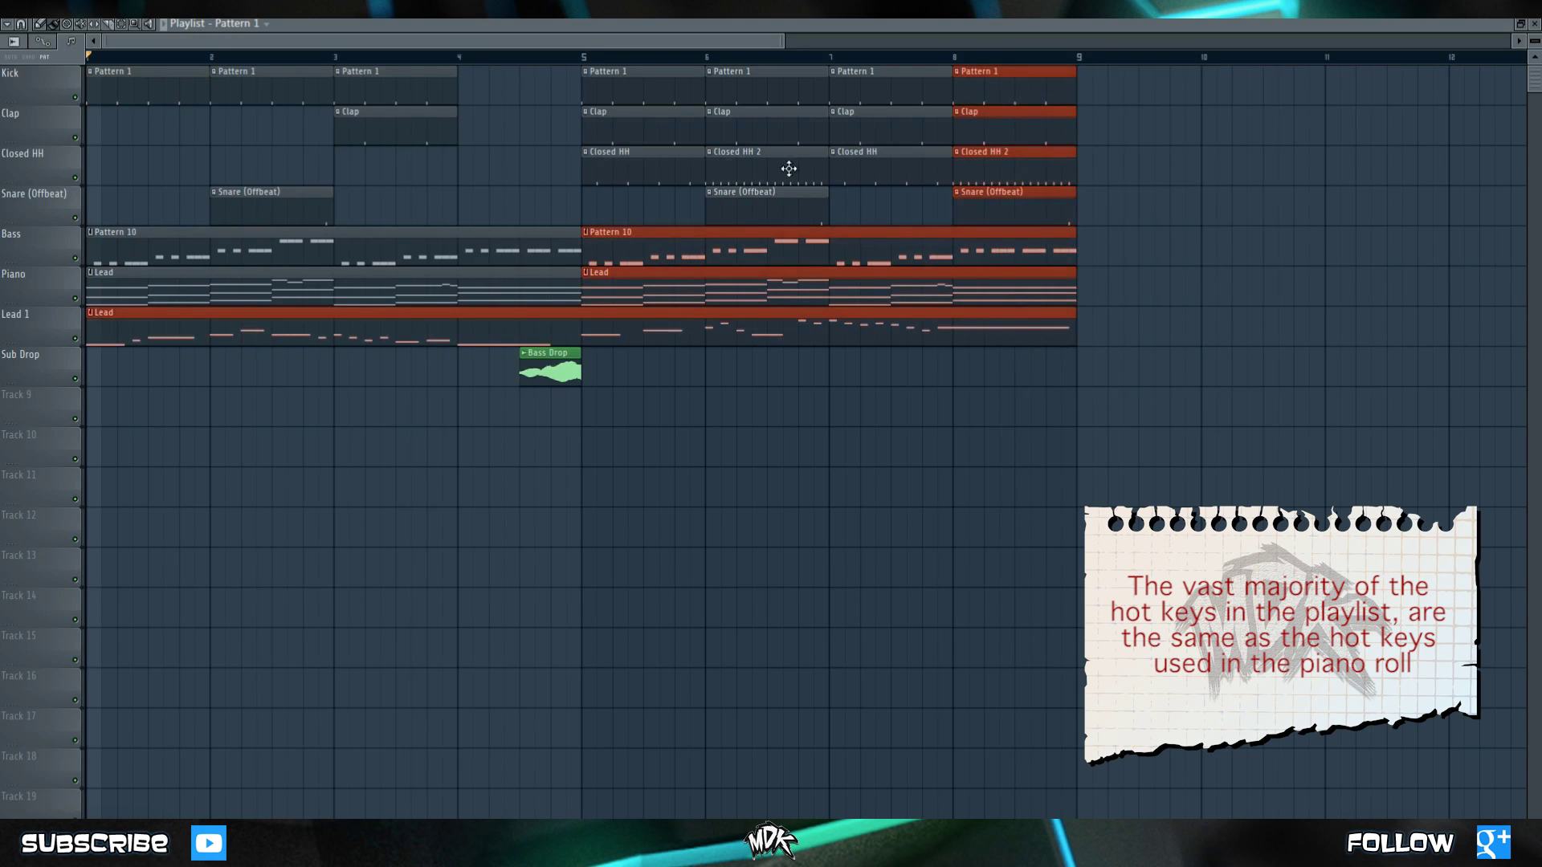
drag(1040, 91, 1457, 105)
key(Delete)
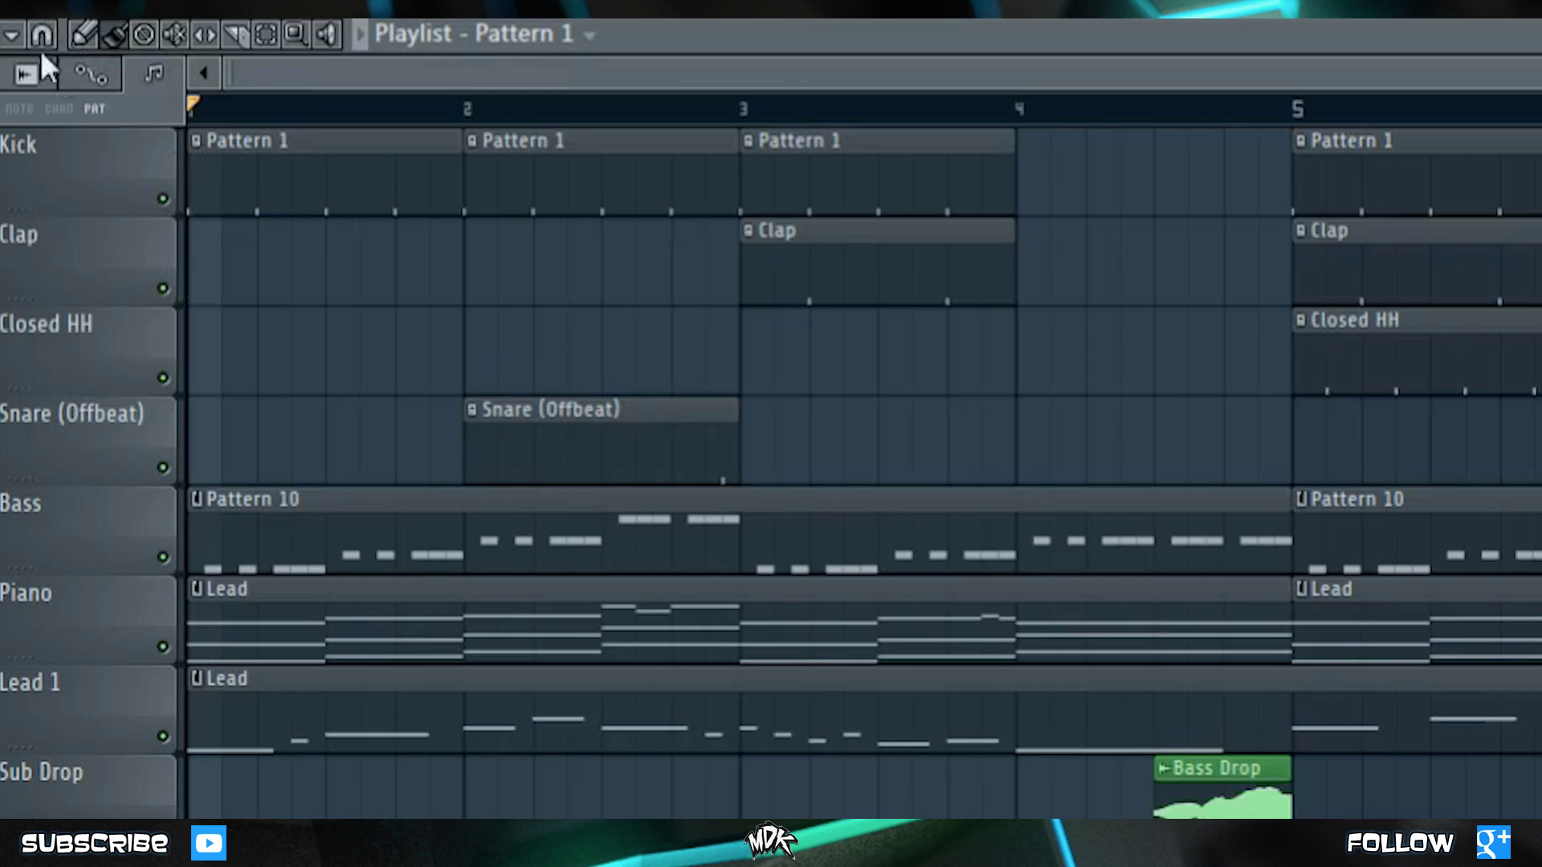
- Show the playlist's snap menu from the magnet icon, leaving Cell as the setting
click(22, 23)
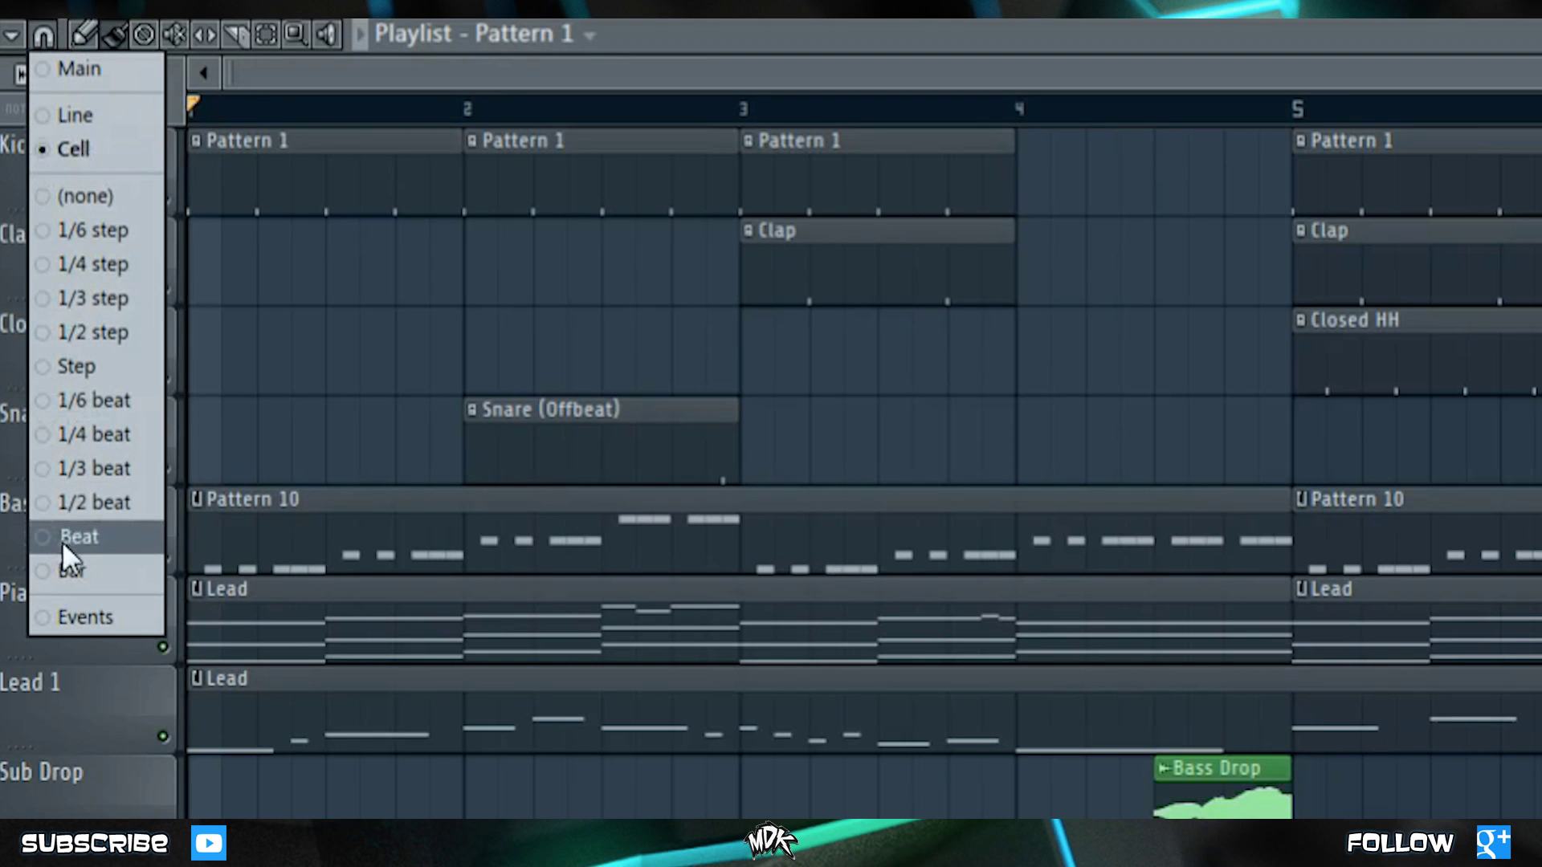
- Cut the Bass Drop clip at four grid lines with the Slice tool
click(364, 258)
scroll(732, 460, up, 5)
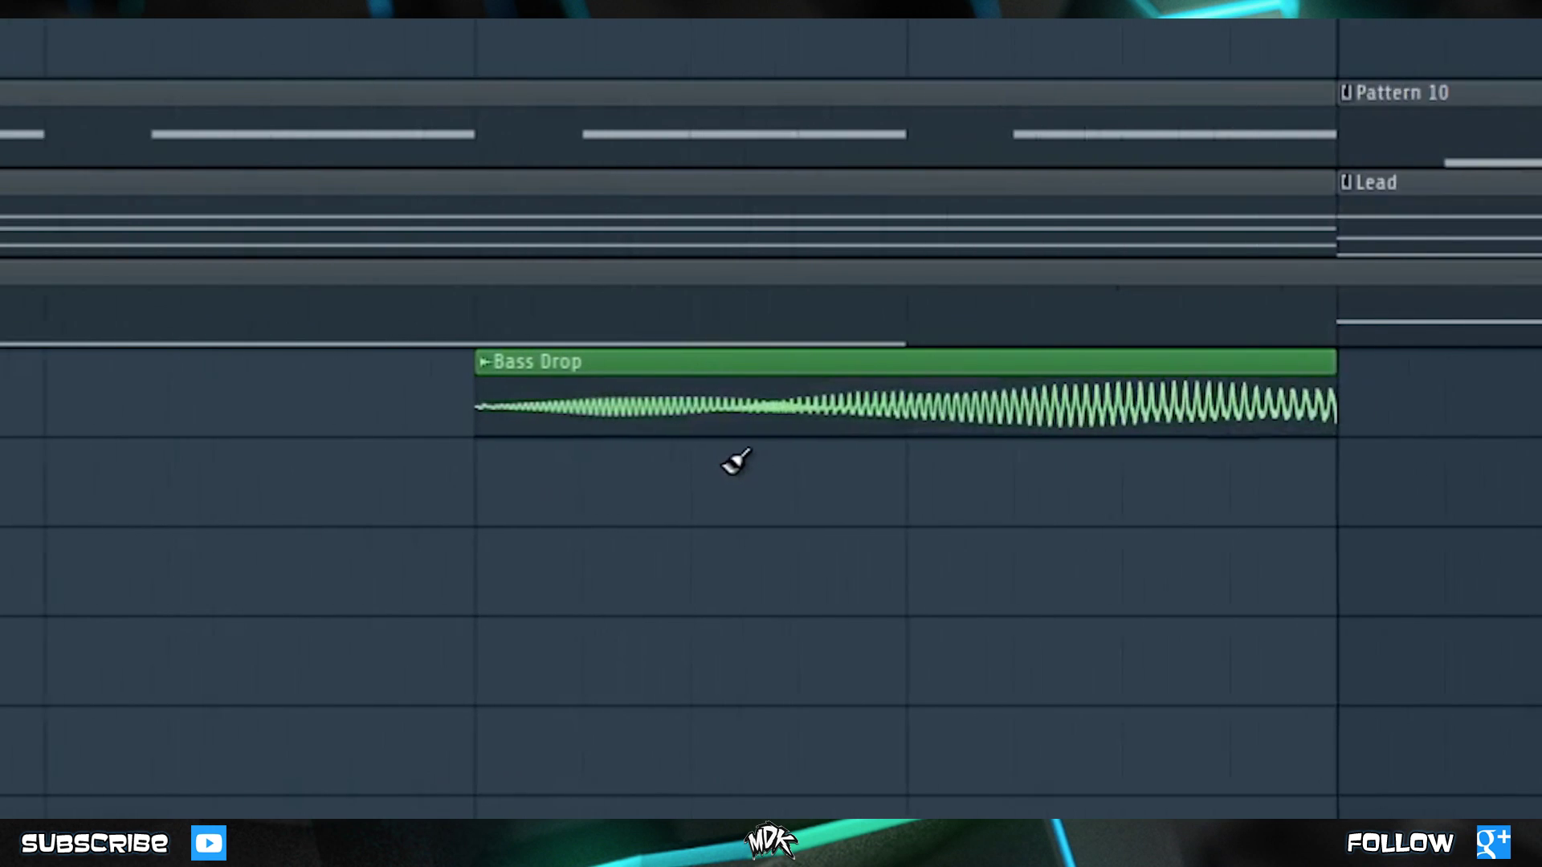
key(c)
click(634, 406)
click(707, 406)
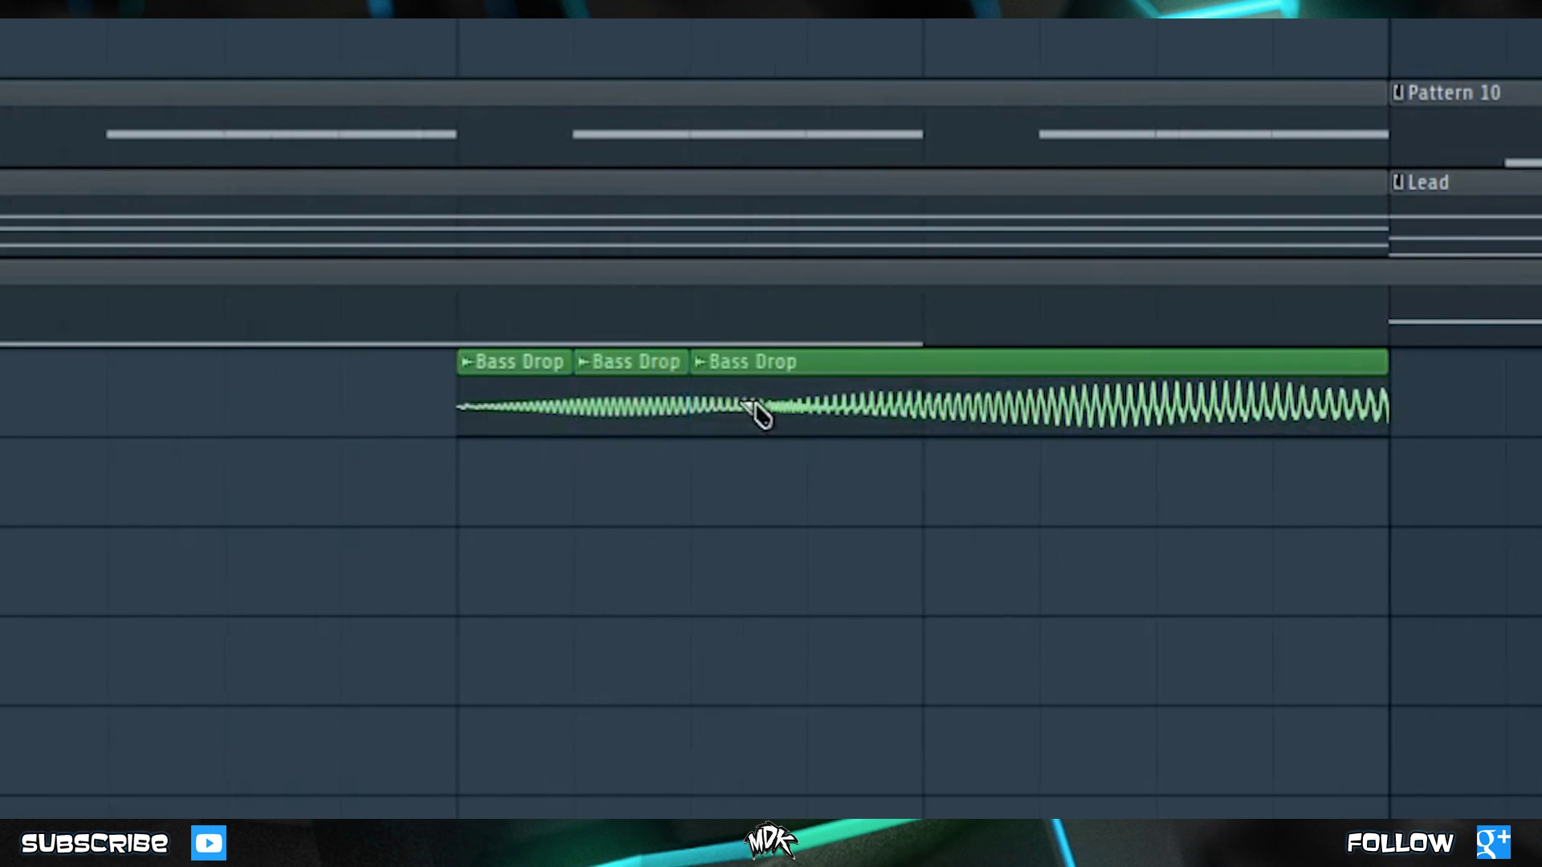
click(835, 406)
click(951, 405)
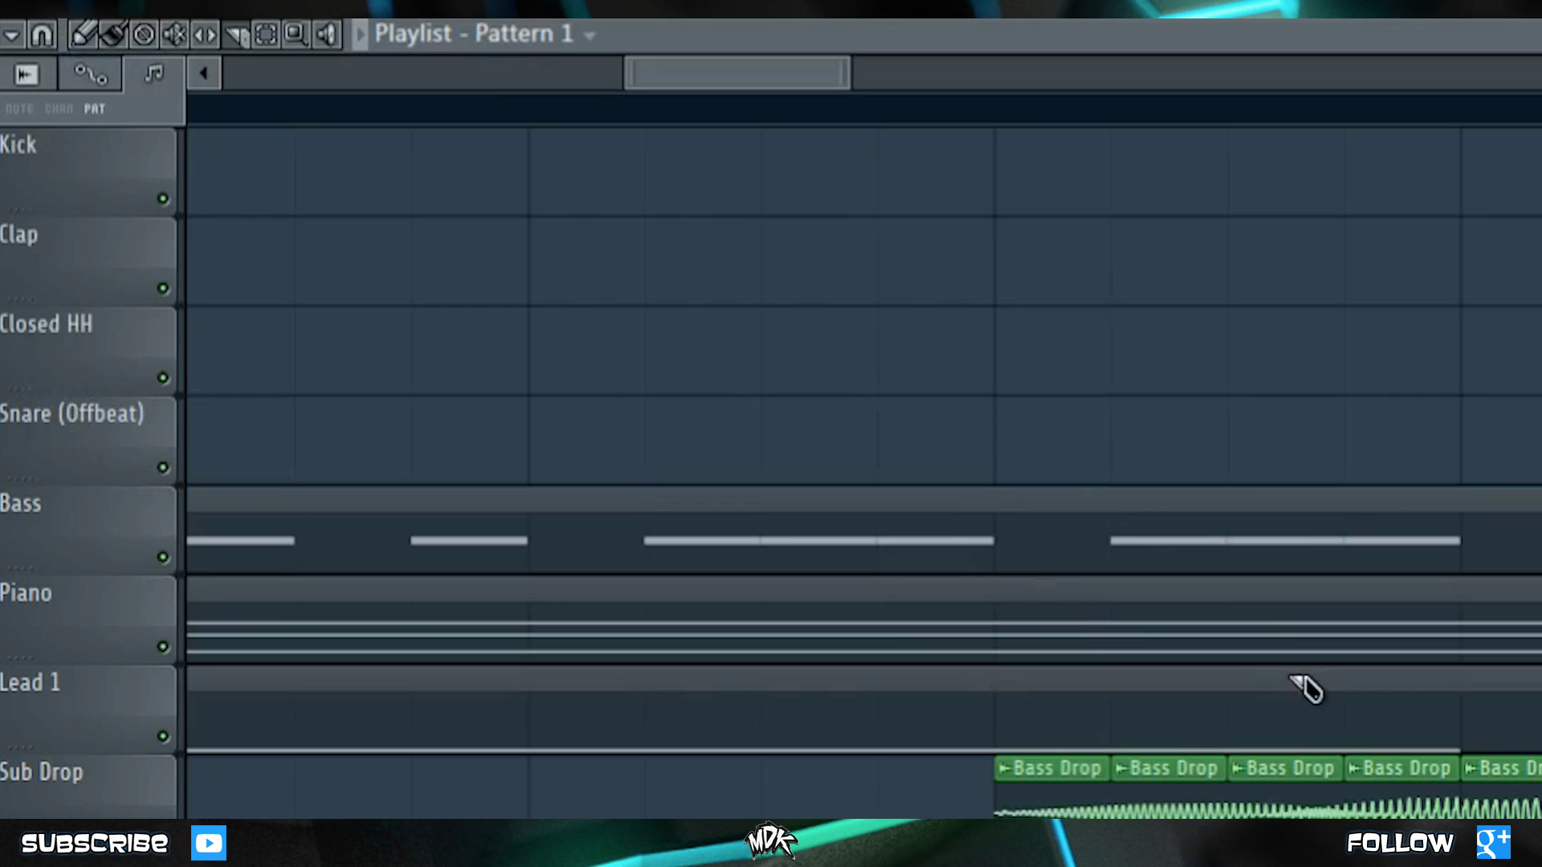
- Set snap to 1/3 step and add five fine cuts near the Bass Drop's start
click(44, 34)
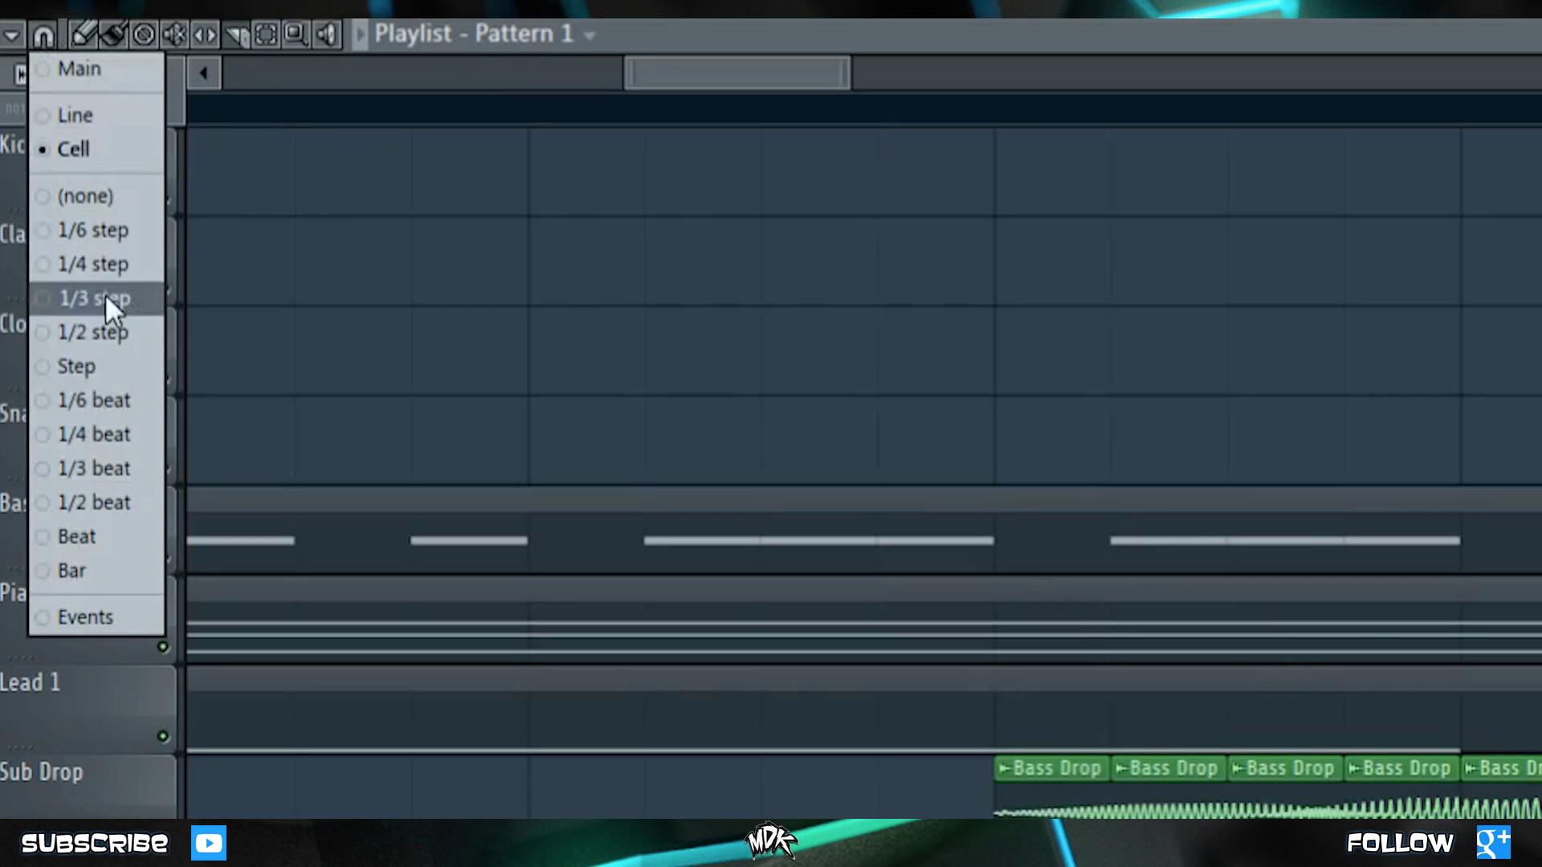
click(104, 299)
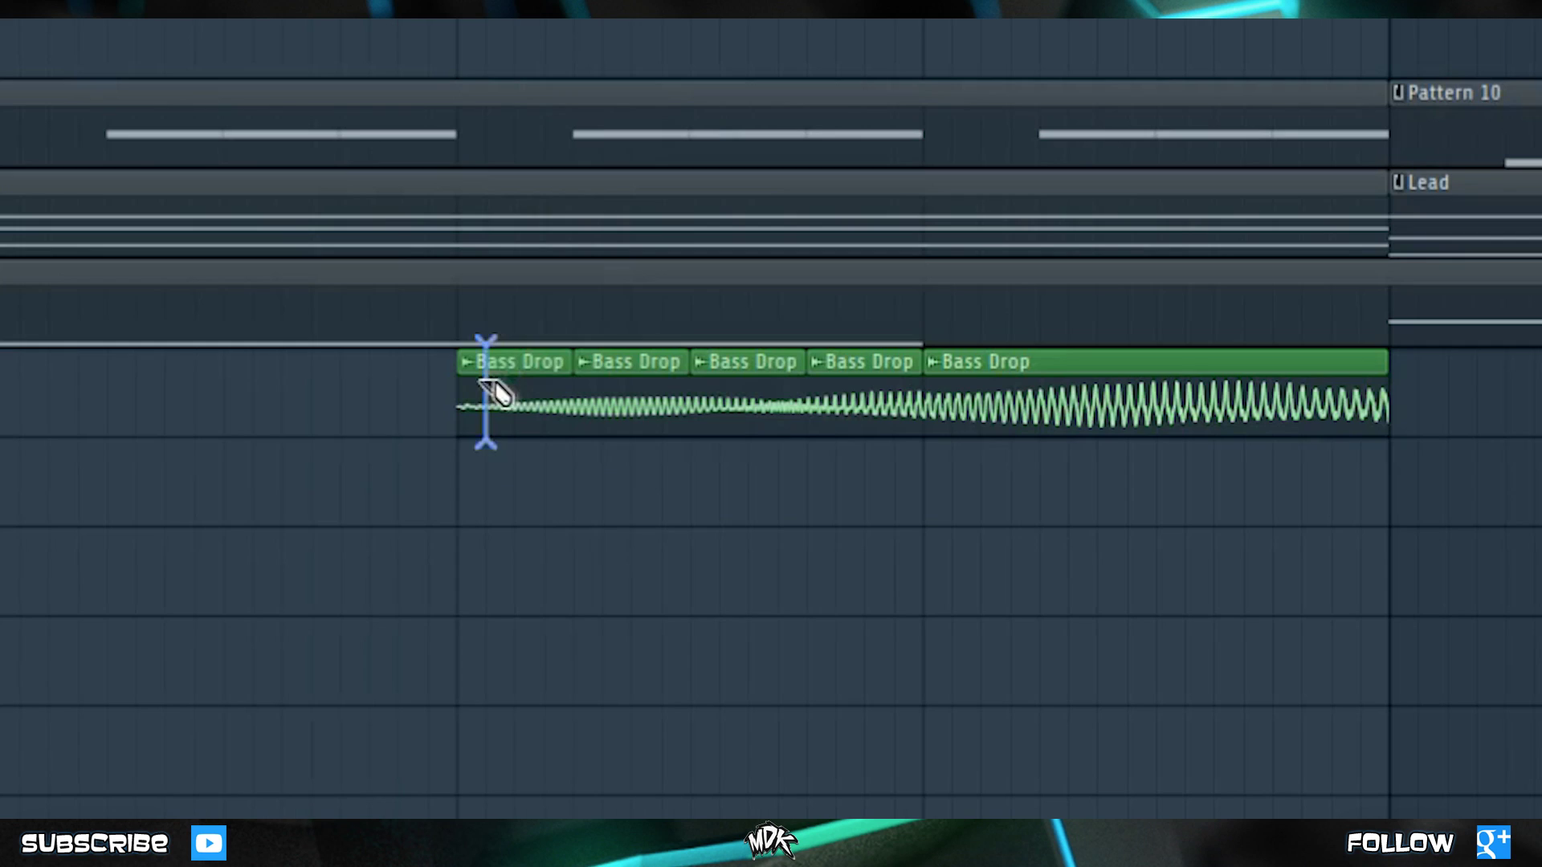
click(1028, 800)
click(514, 386)
click(545, 394)
click(604, 398)
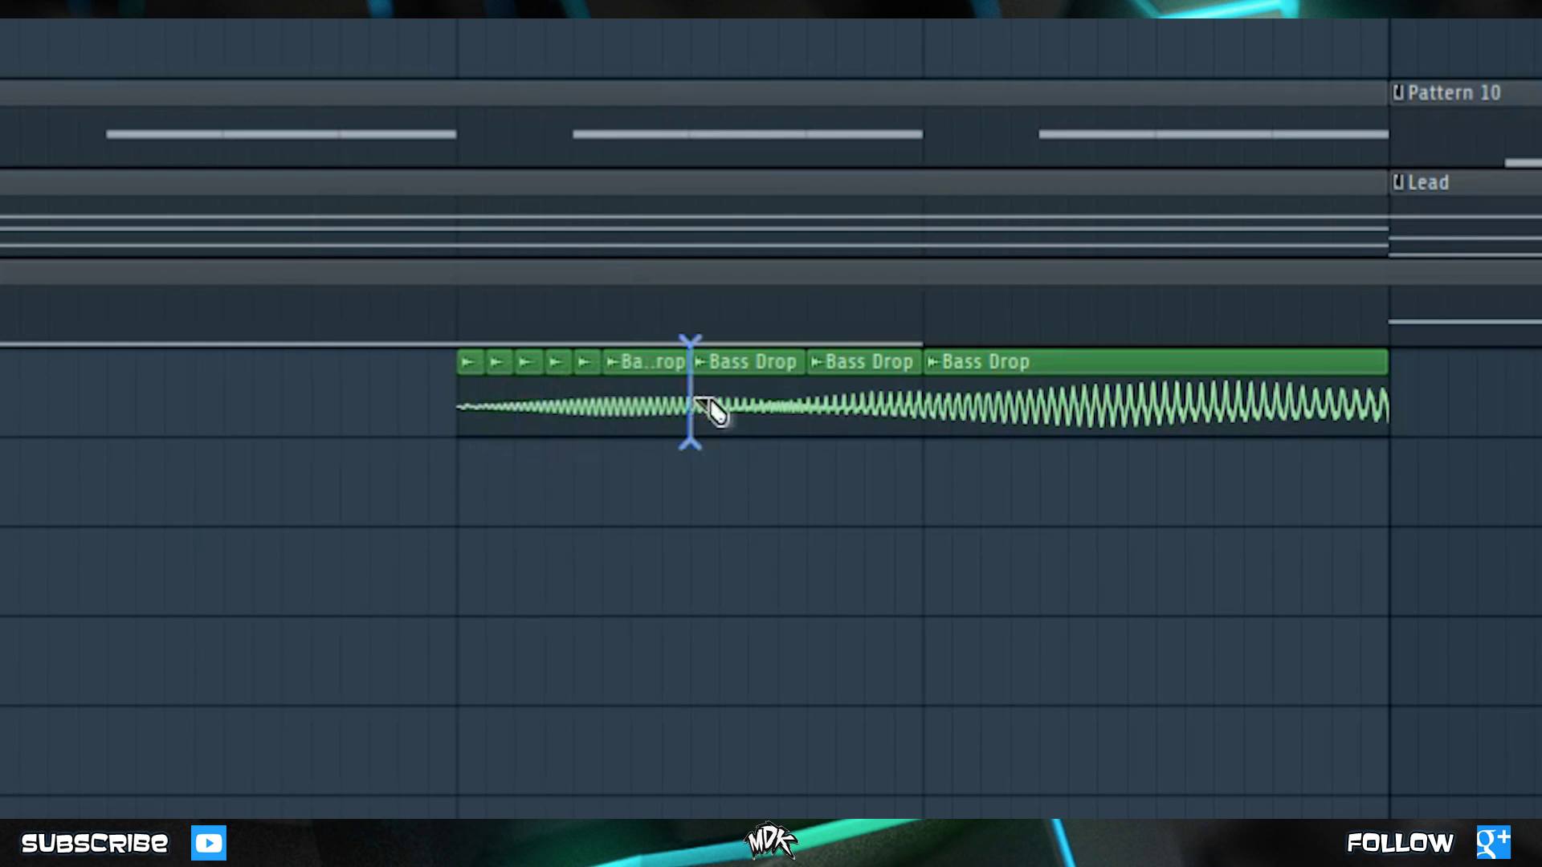
click(662, 401)
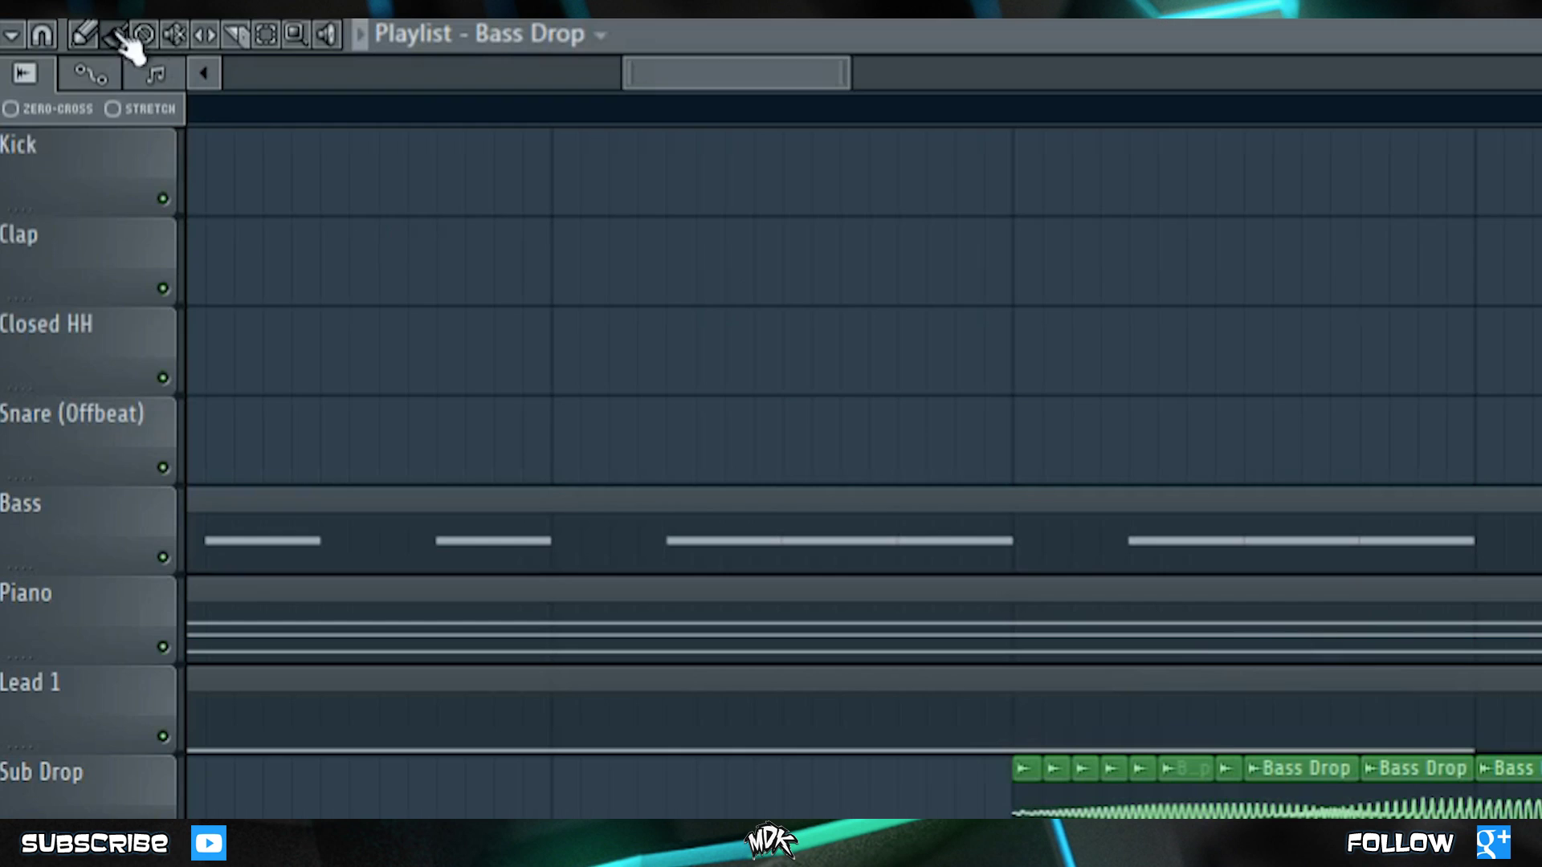
- Turn grid snapping off and test-shift a Bass Drop slice freely
click(43, 33)
click(90, 192)
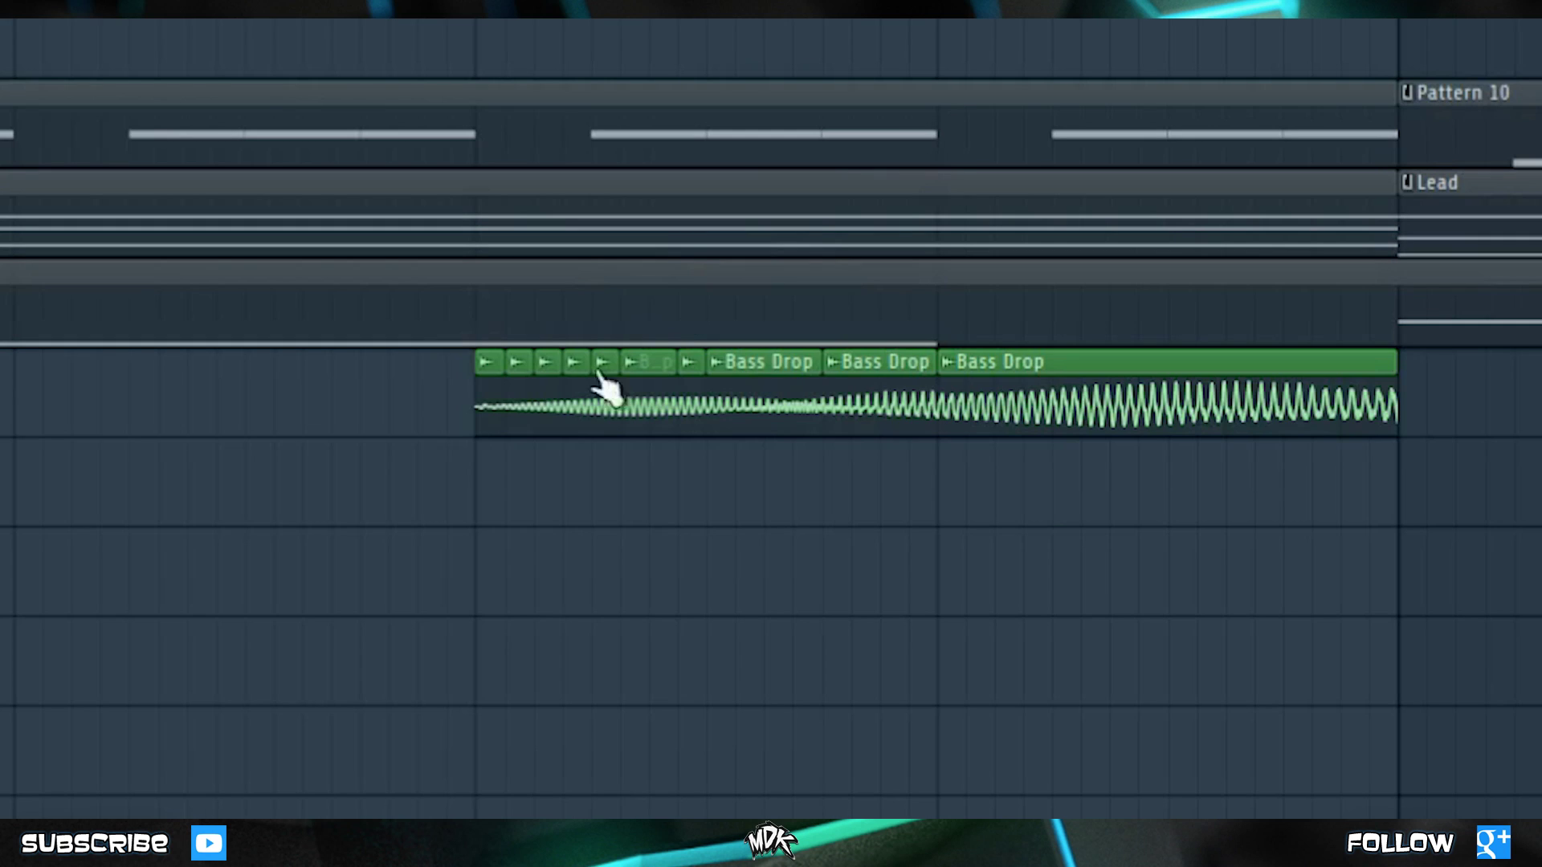
drag(1138, 795, 1089, 800)
- Set snap back to Cell and move Kick's Pattern 1 clip slightly before bar 5
click(44, 33)
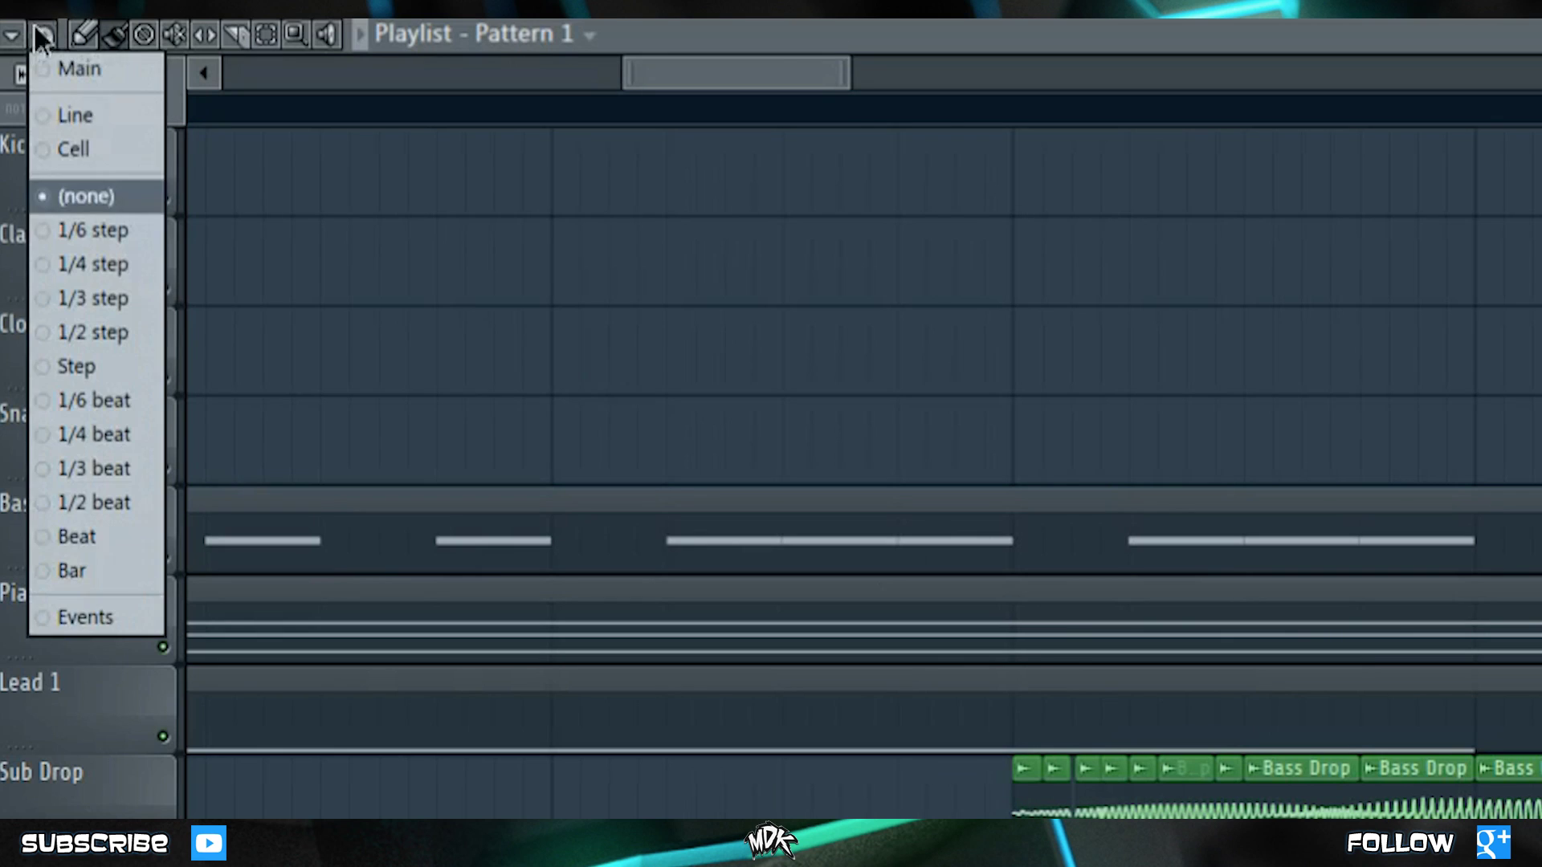
click(72, 146)
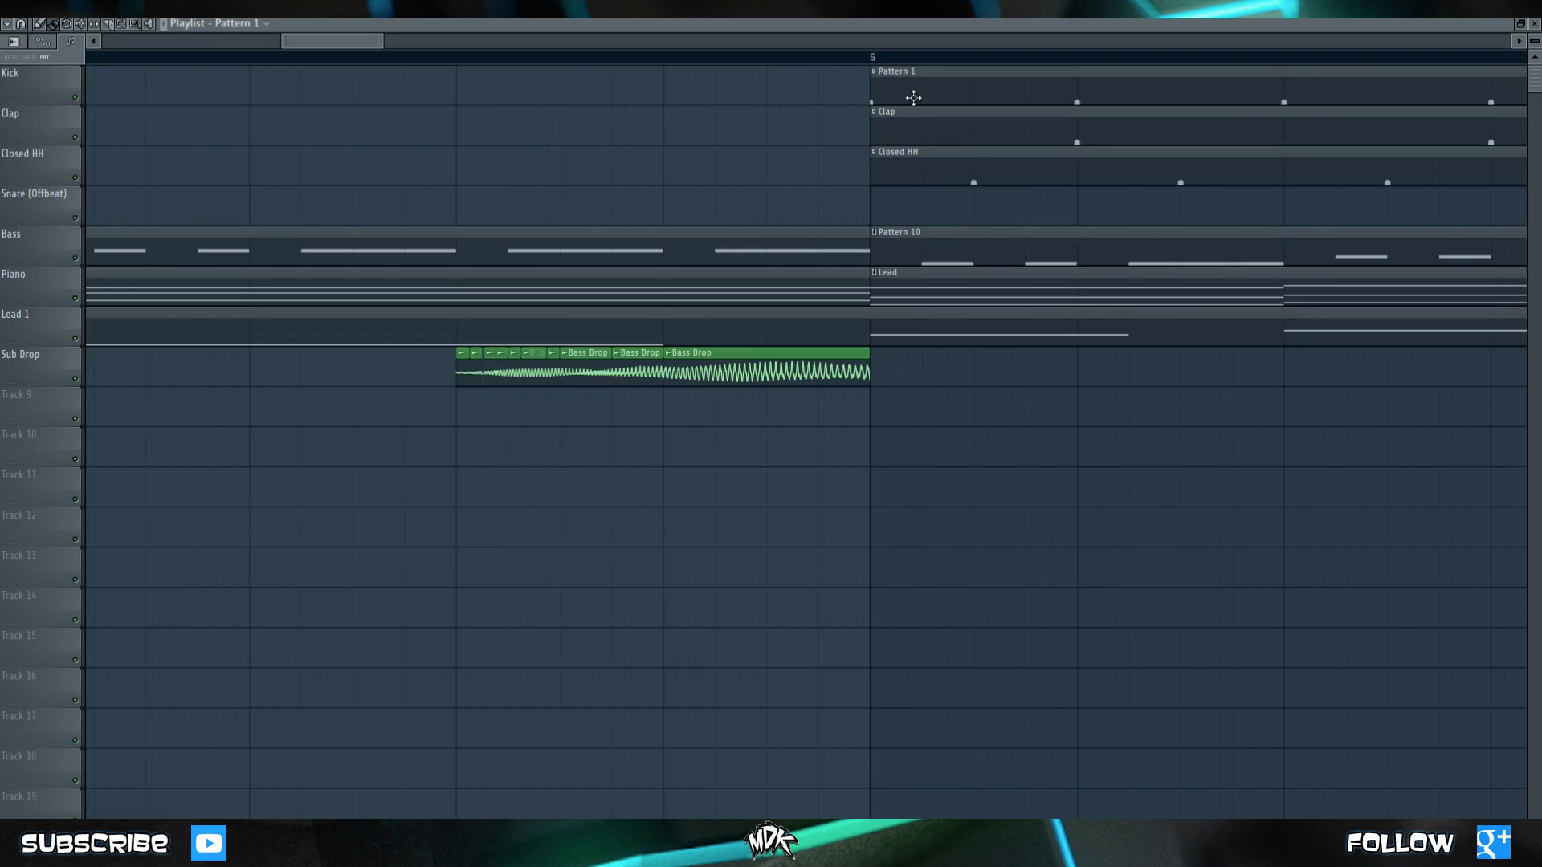
drag(981, 85, 859, 78)
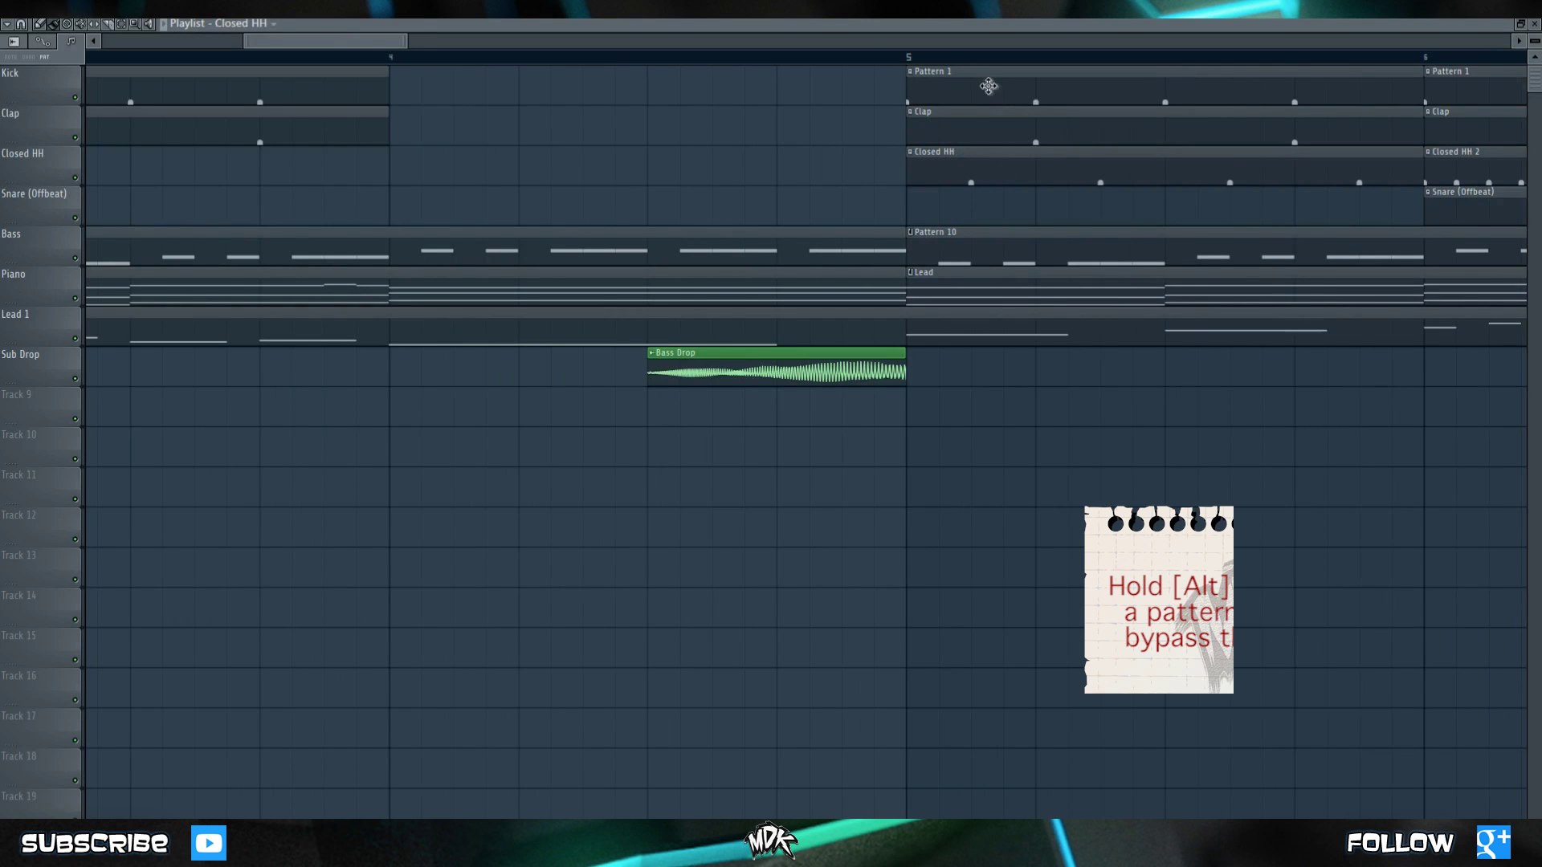
- Nudge the Clap clip before bar 5 and select the Pattern 1, Clap and Closed HH clips
drag(988, 83, 915, 166)
scroll(916, 167, up, 4)
drag(766, 225, 945, 63)
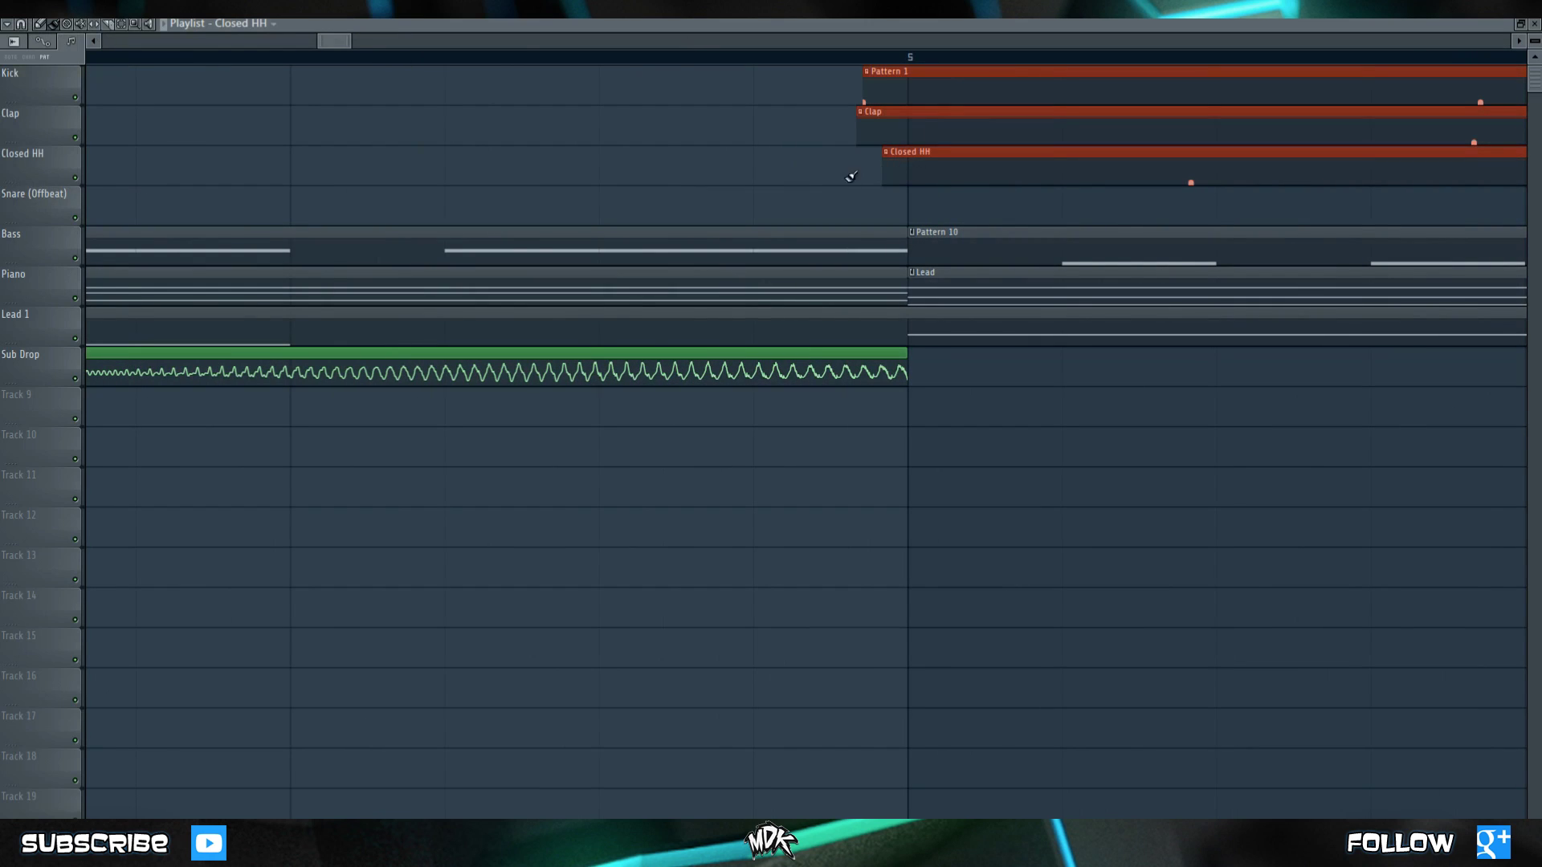
- Set snap to Step and quick-quantize the selected clips' start times
click(25, 25)
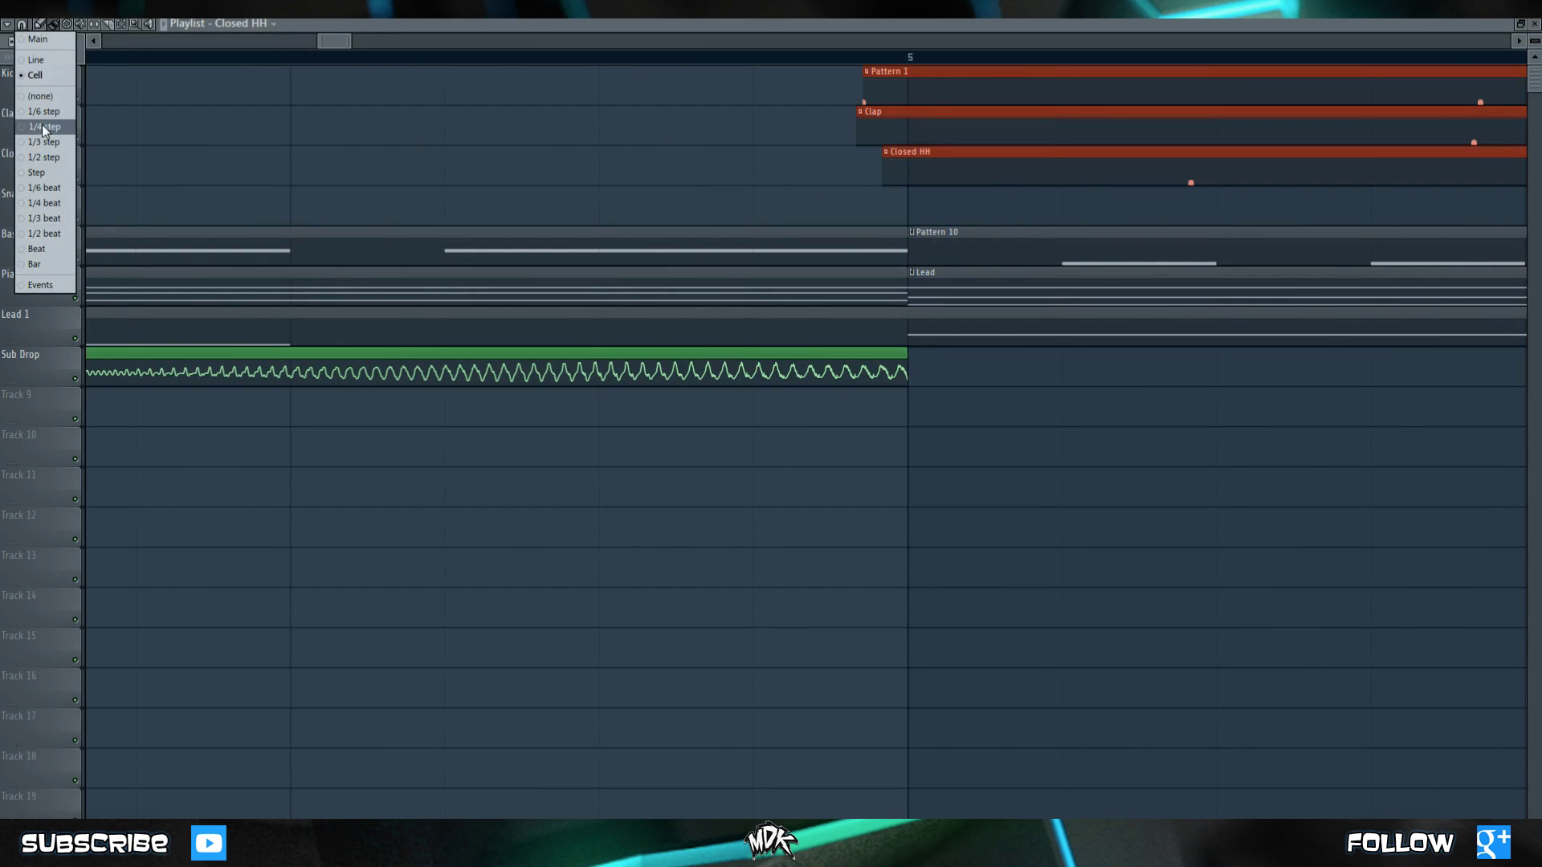
click(38, 172)
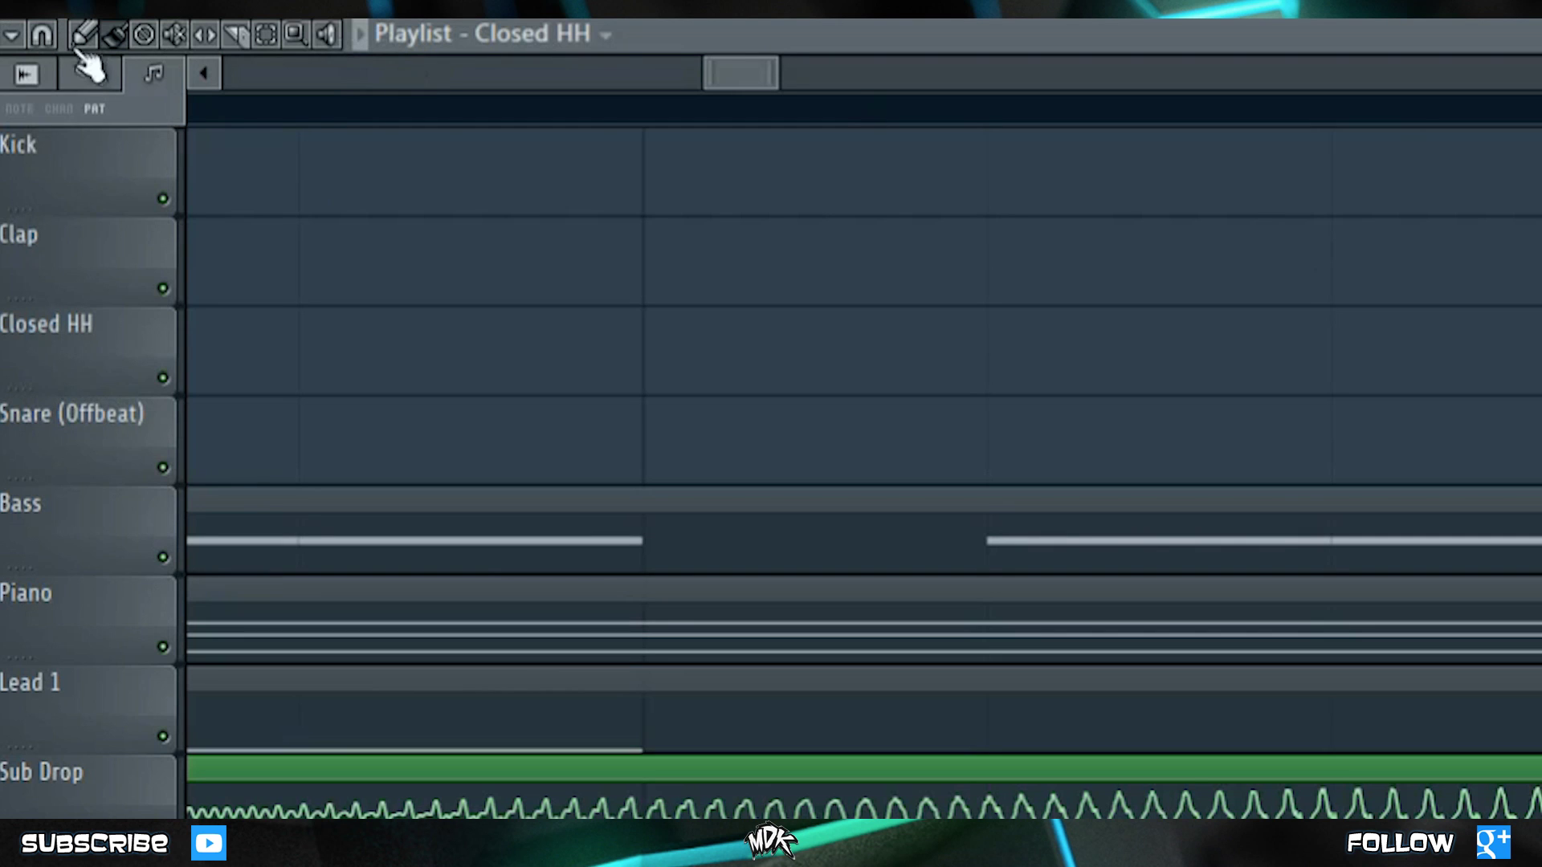
click(7, 23)
mouse_move(88, 54)
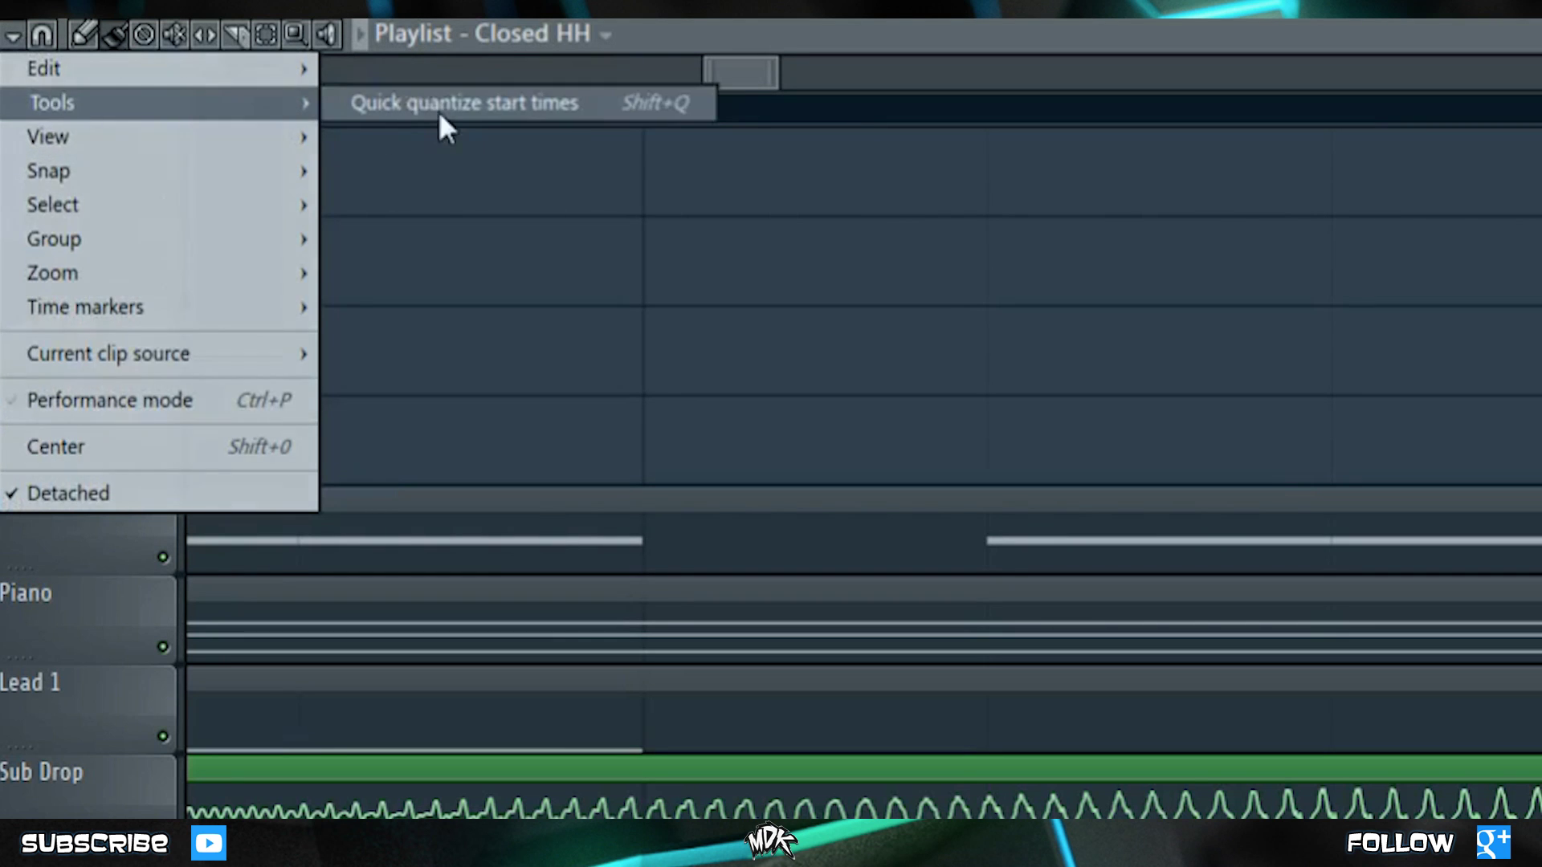
click(465, 104)
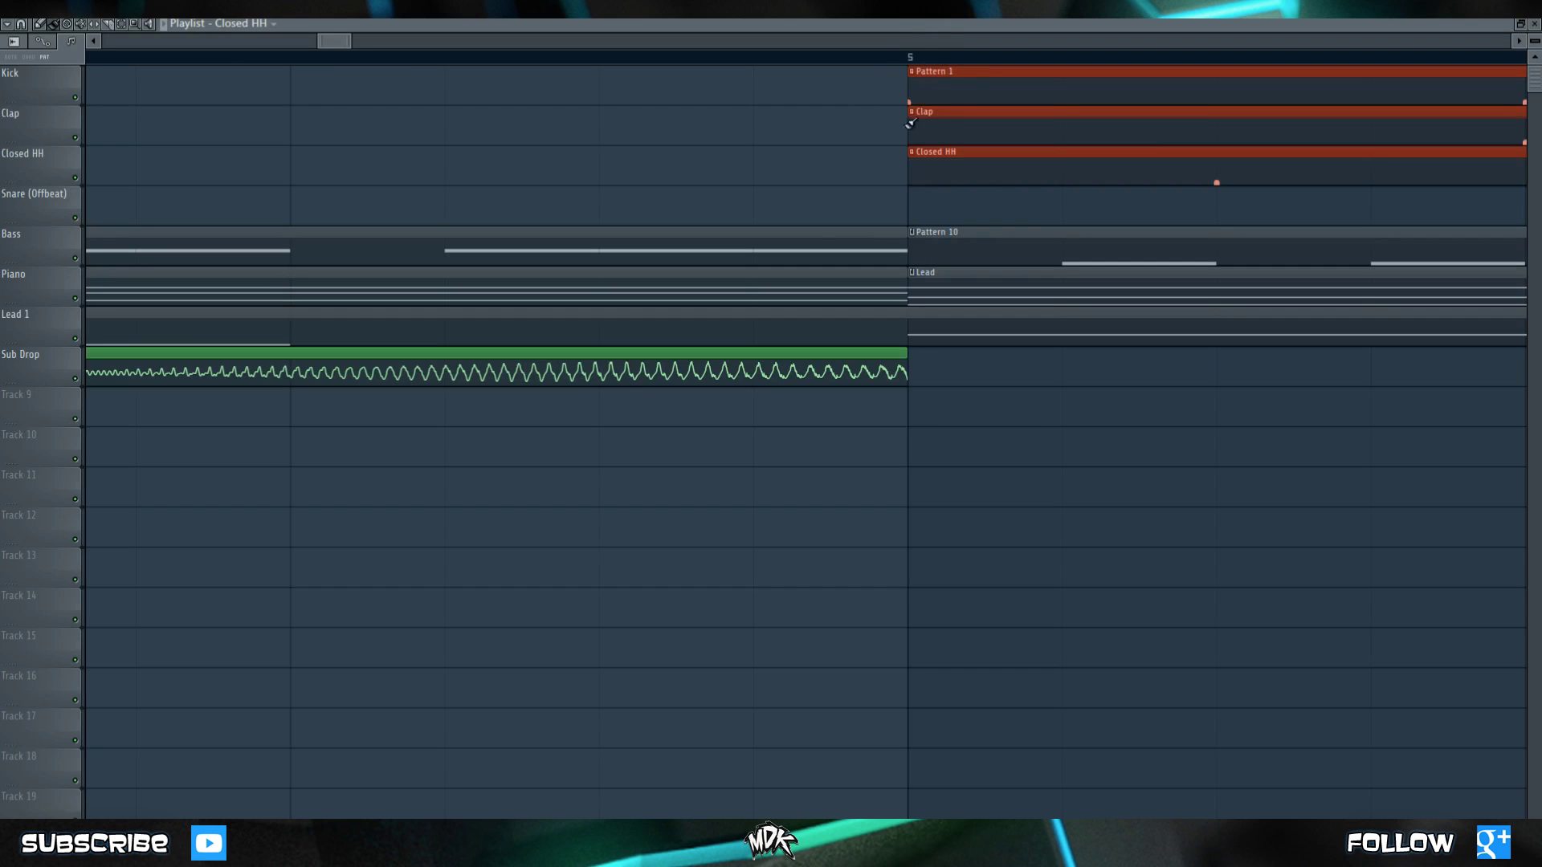
scroll(184, 153, down, 5)
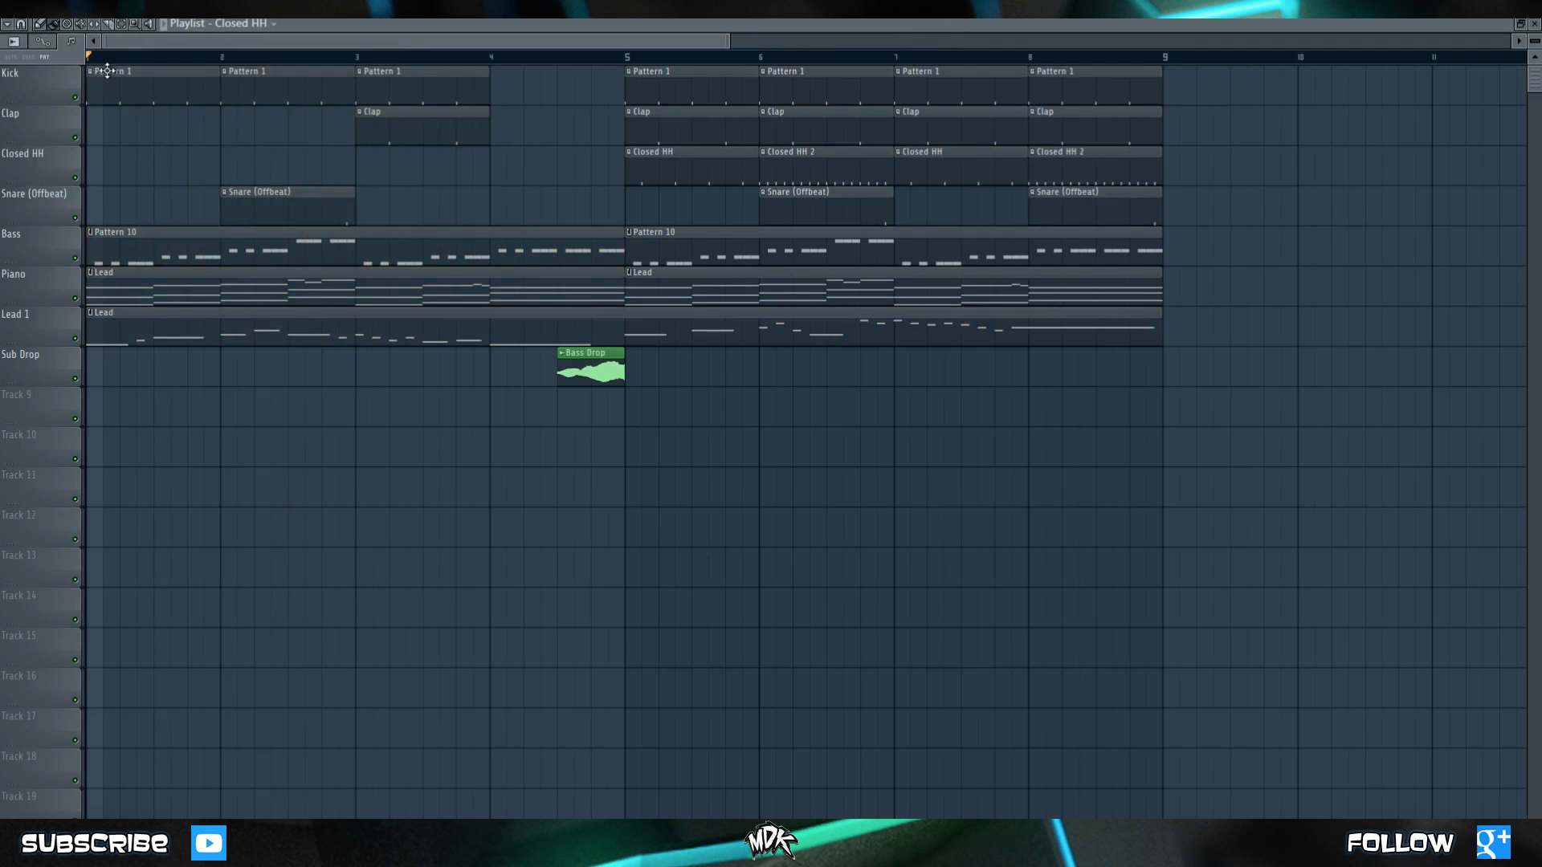
- Select bars 1–5, play from bar 4 beat 3, then clear the time selection
drag(99, 61, 647, 82)
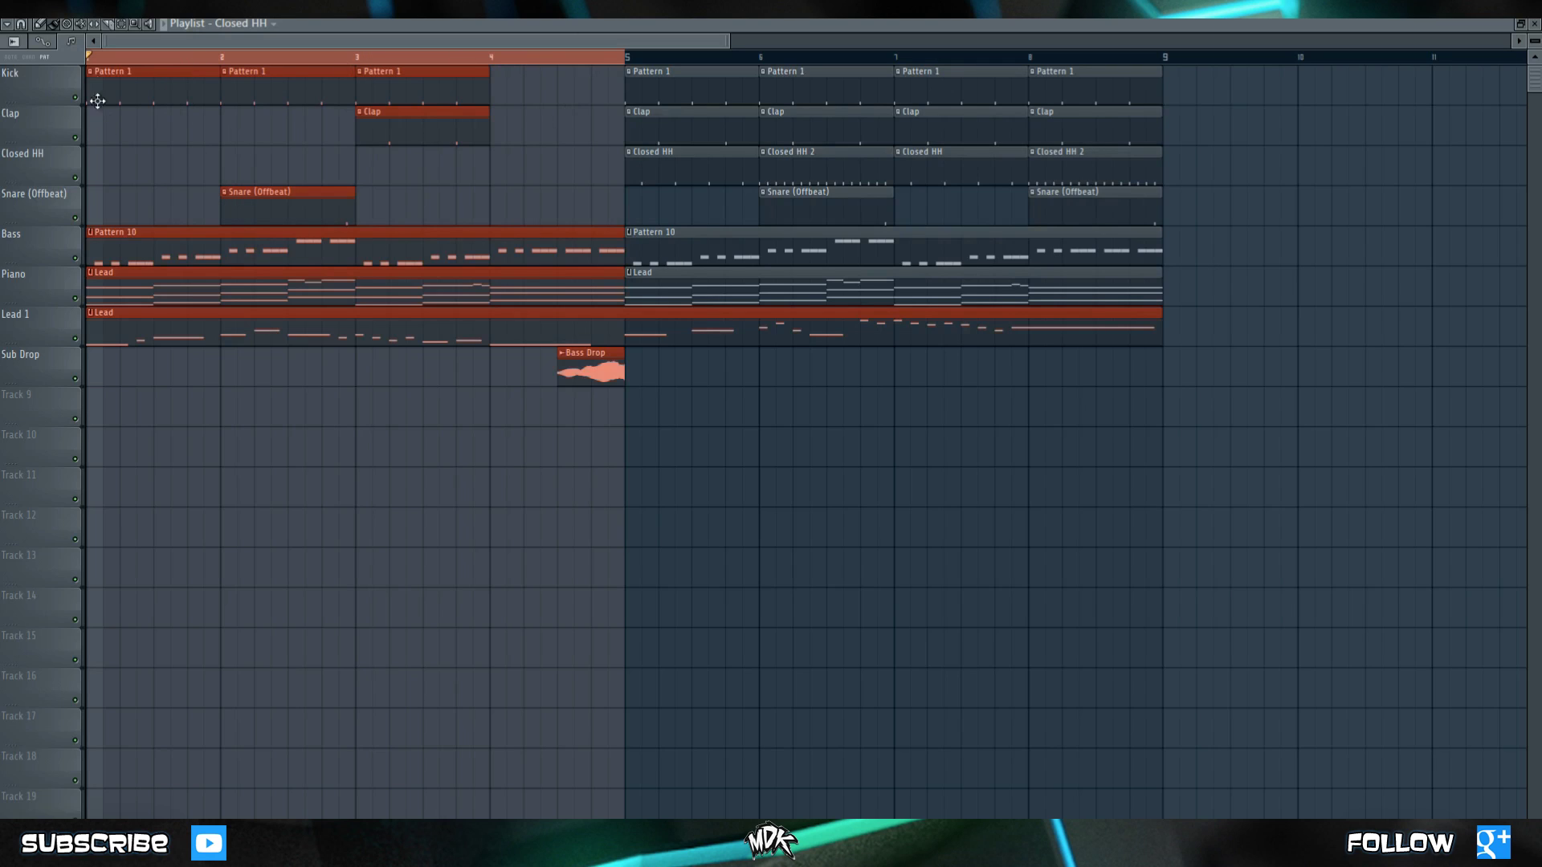
click(570, 59)
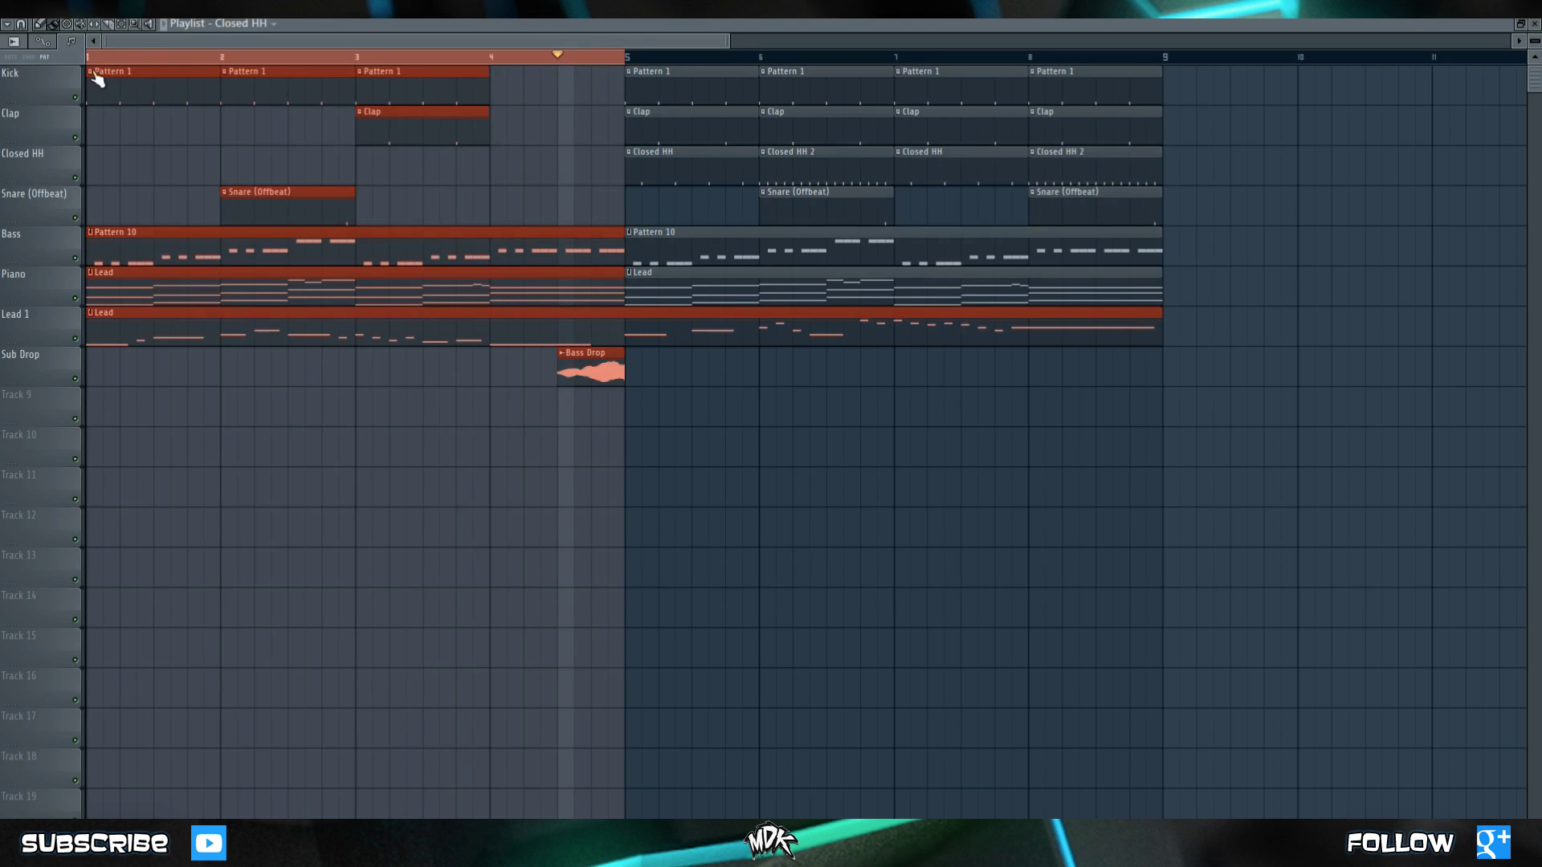
key(space)
click(508, 56)
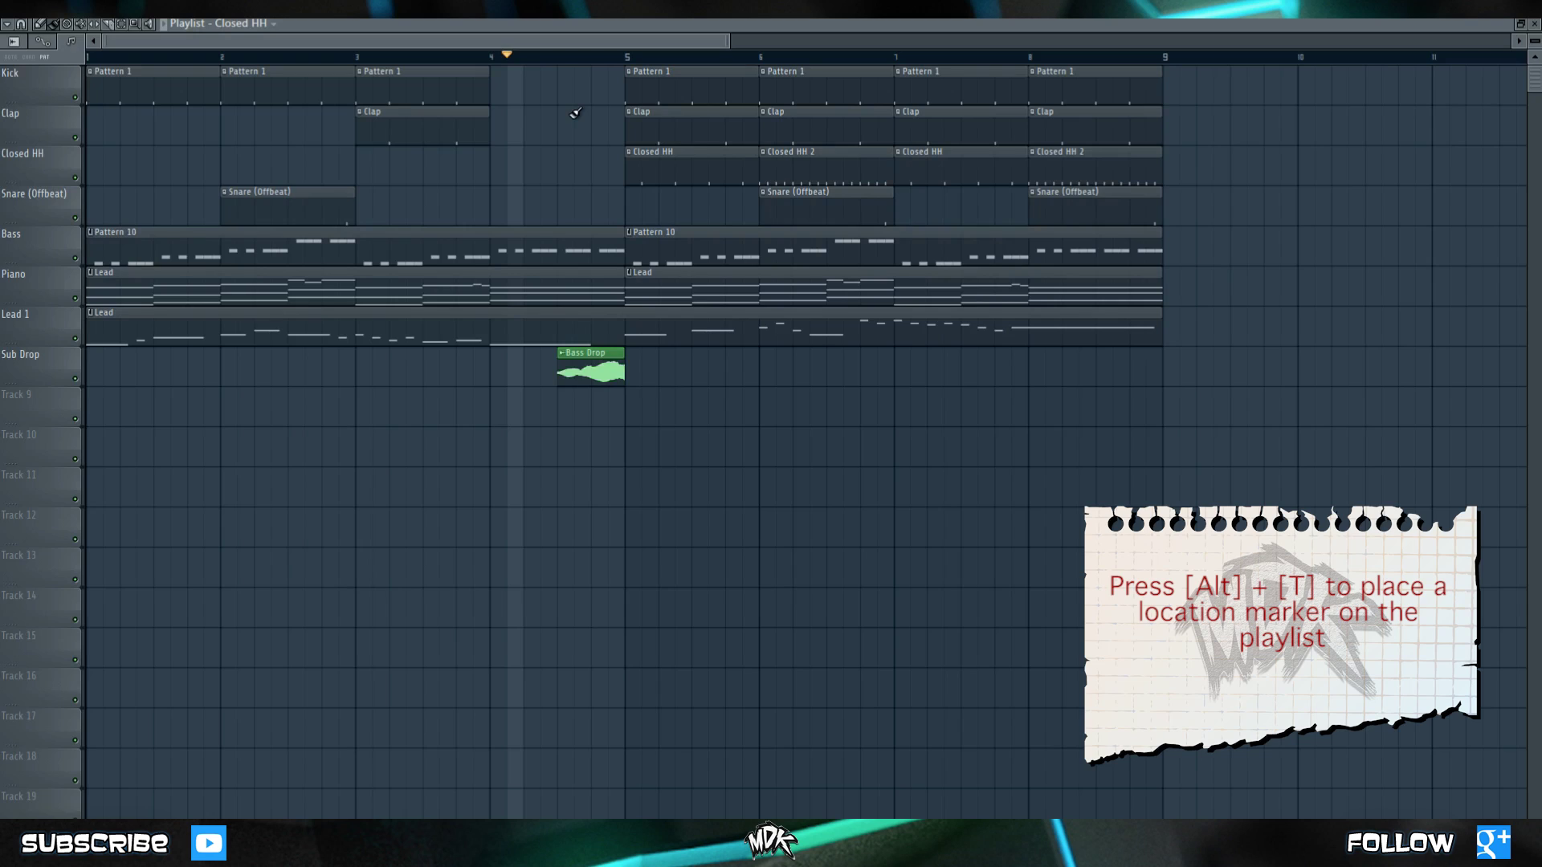
- Add an Intro time marker with Alt+T, drag it to bar 5, then delete it
key(alt+t)
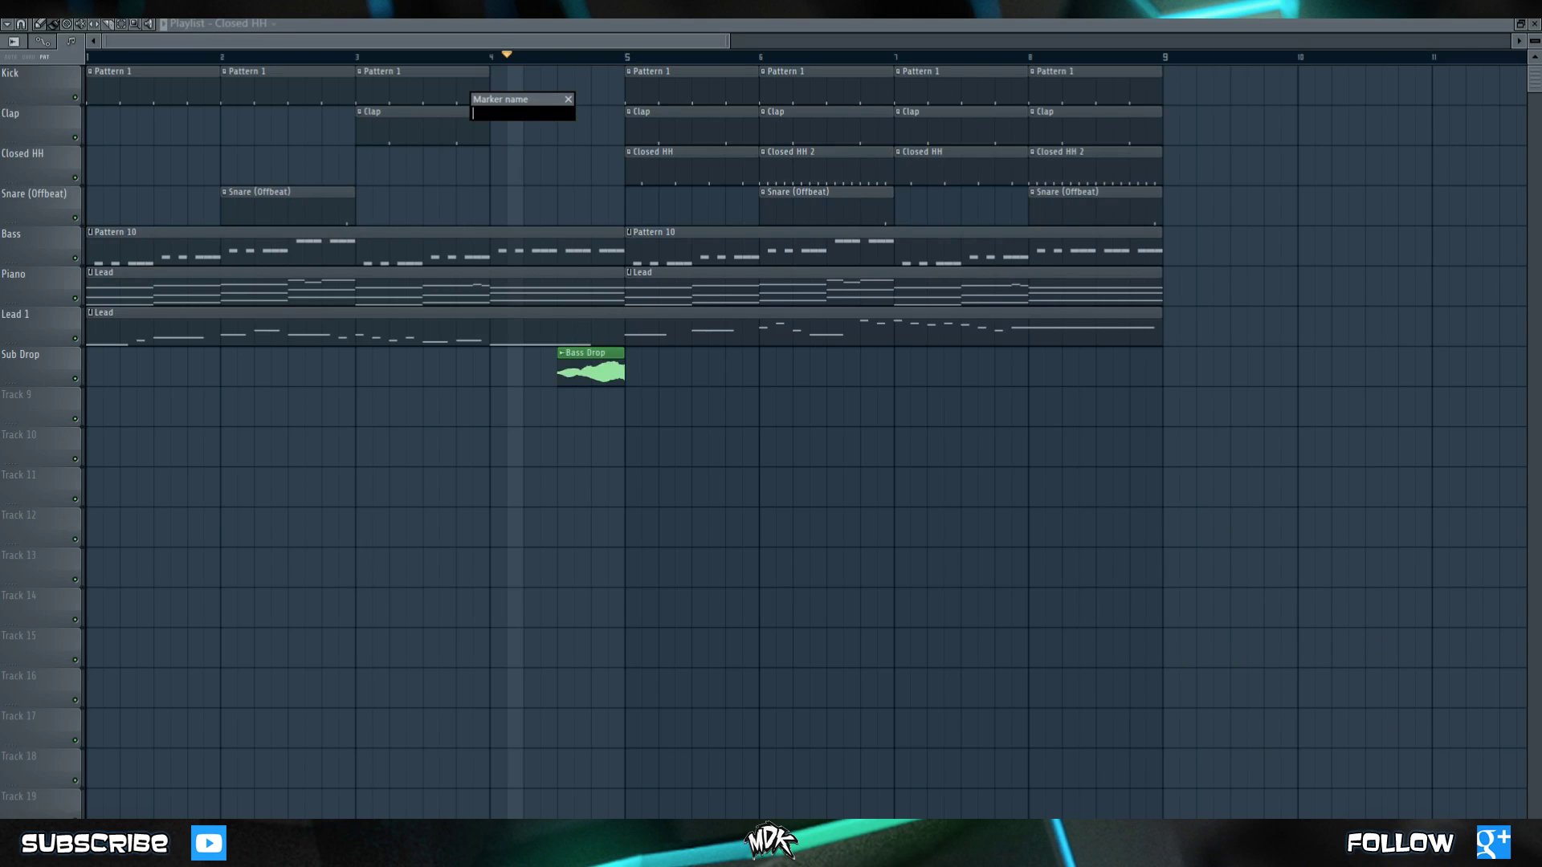
key(Return)
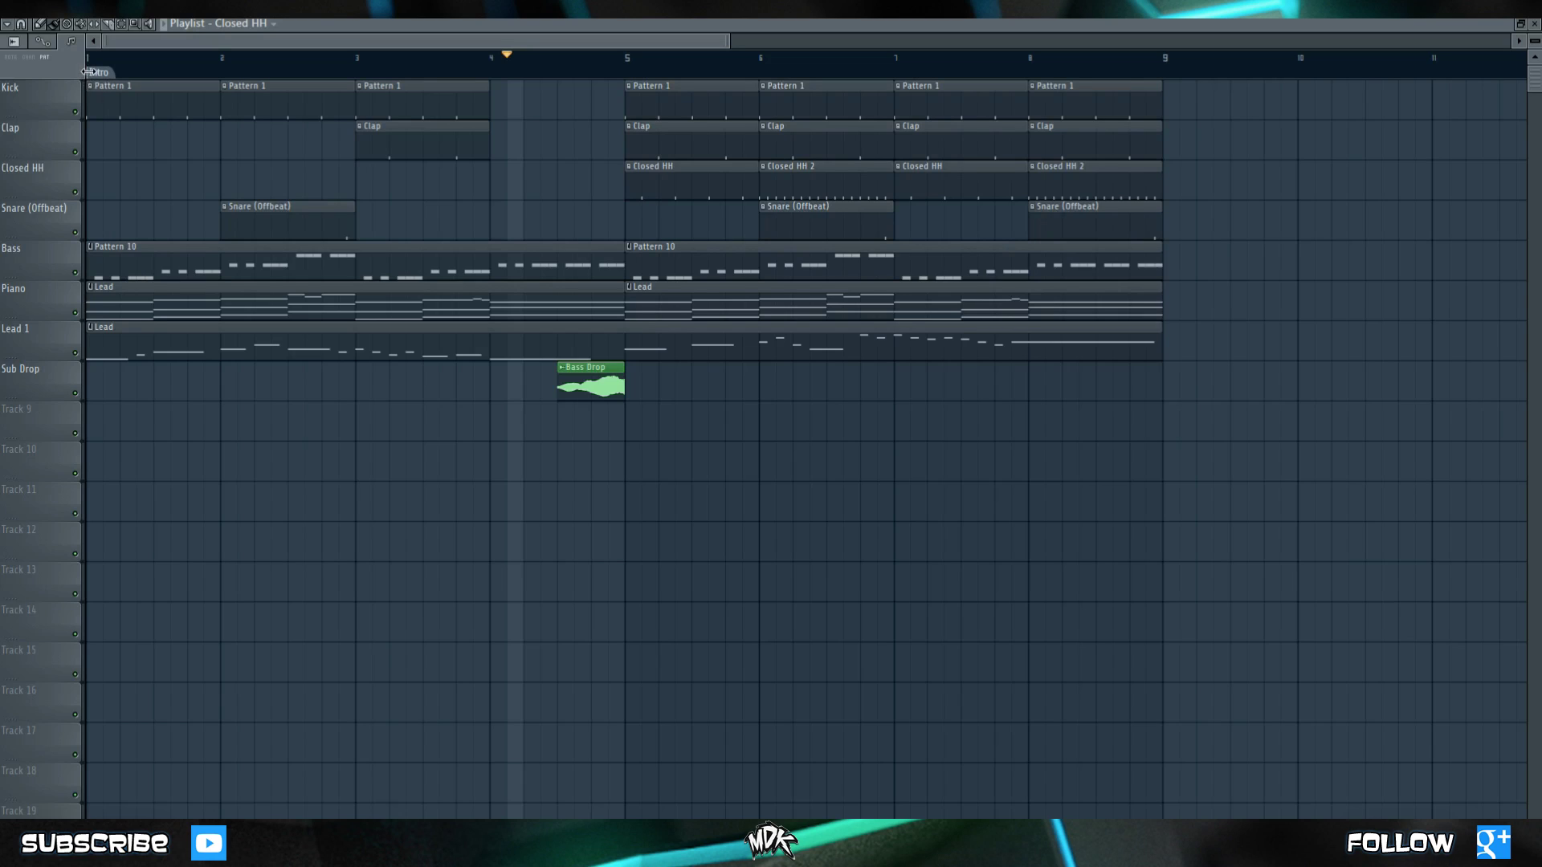
drag(88, 71, 634, 70)
right_click(642, 72)
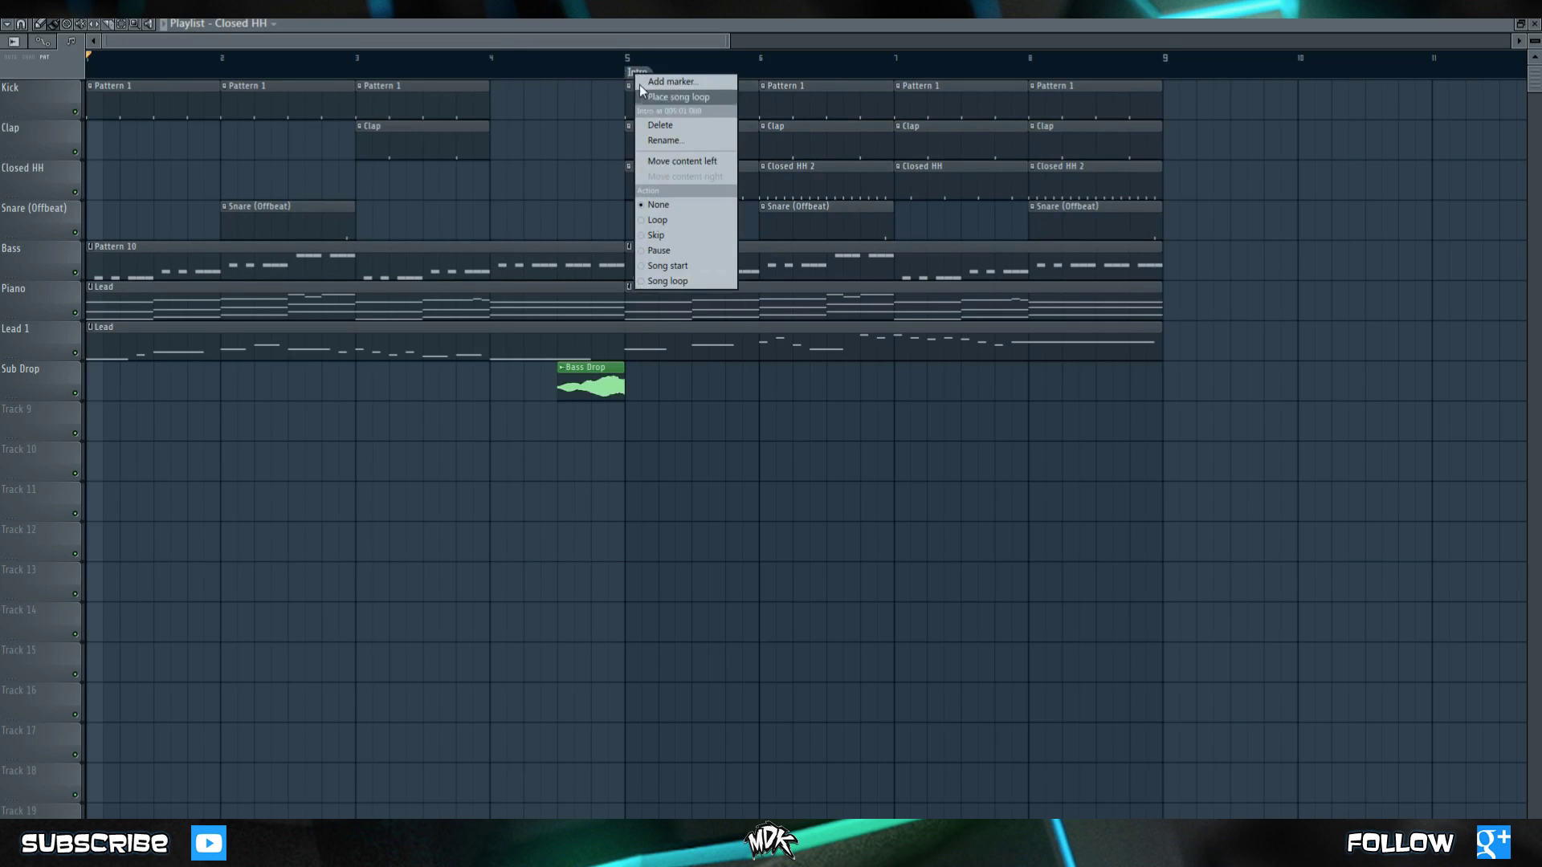
click(666, 126)
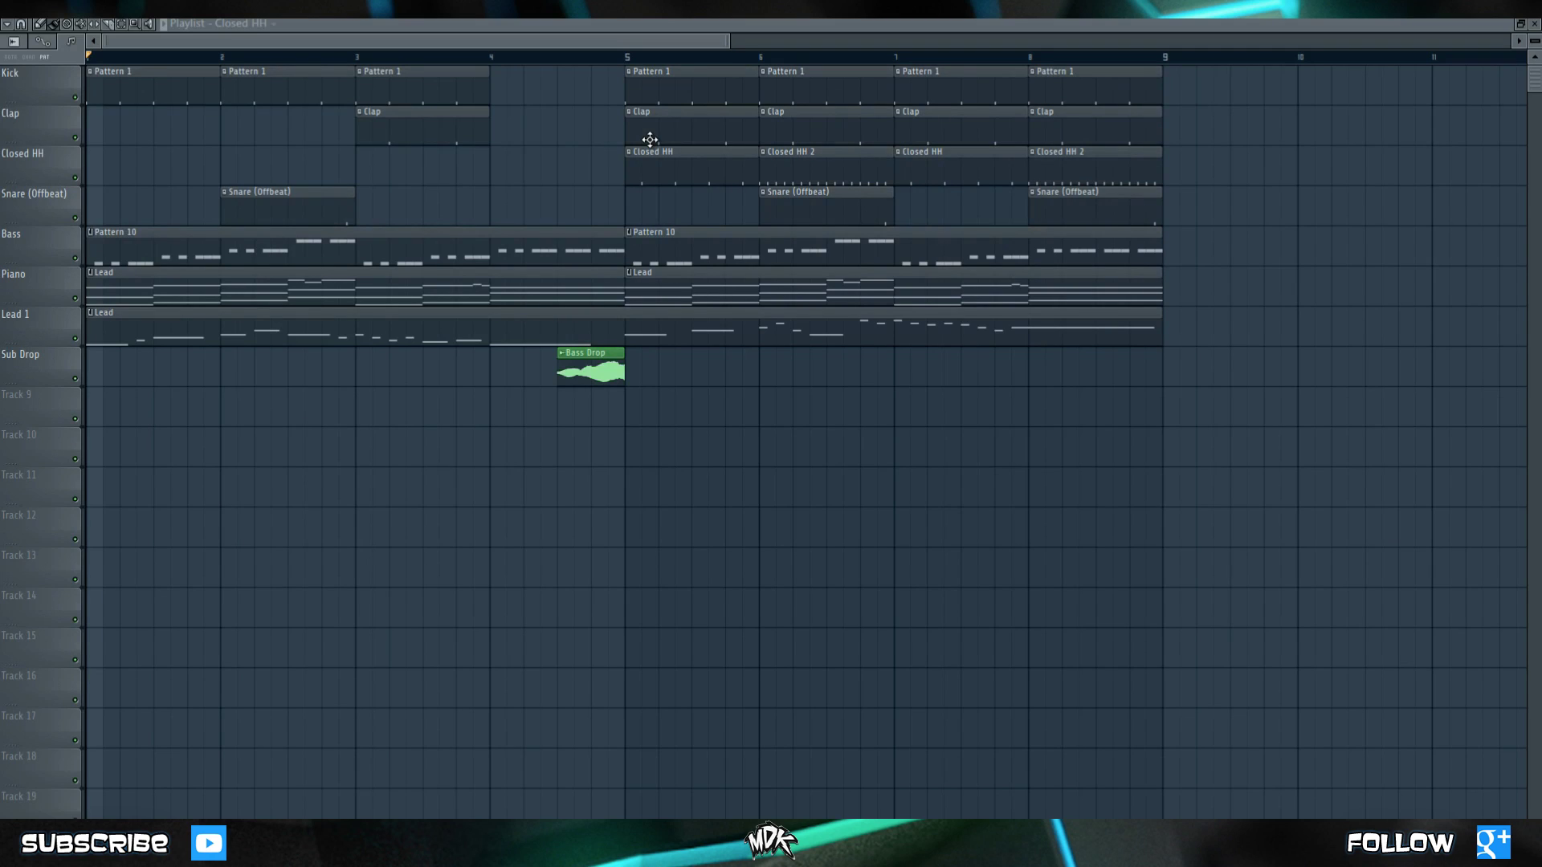